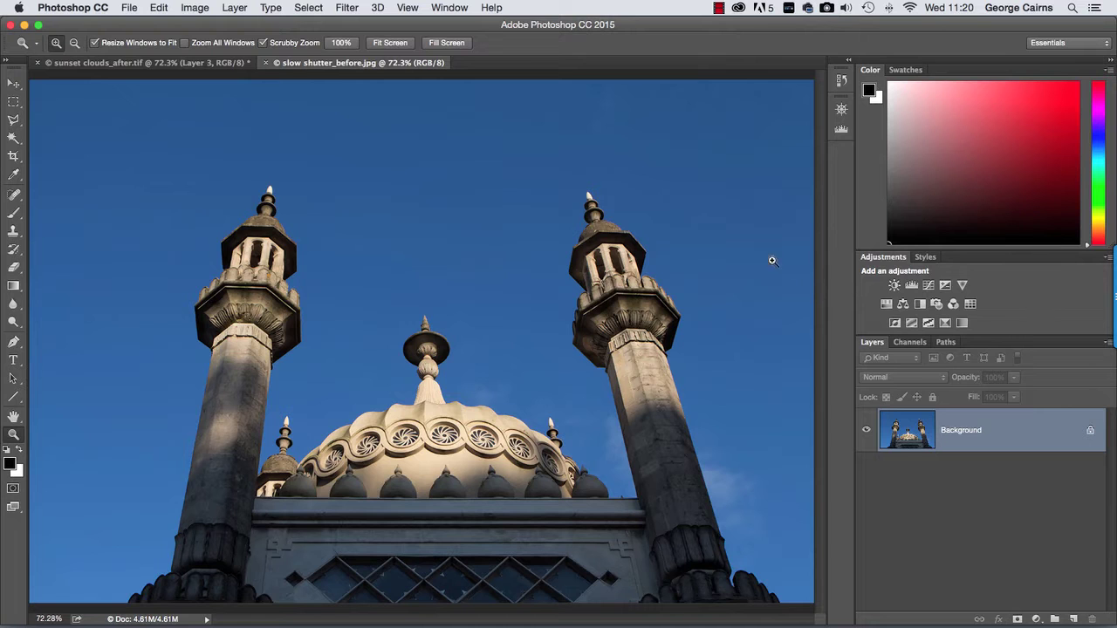
Switch to the sunset clouds_after.tif tab to view the finished example.
key("ctrl+Tab")
key("ctrl+Tab")
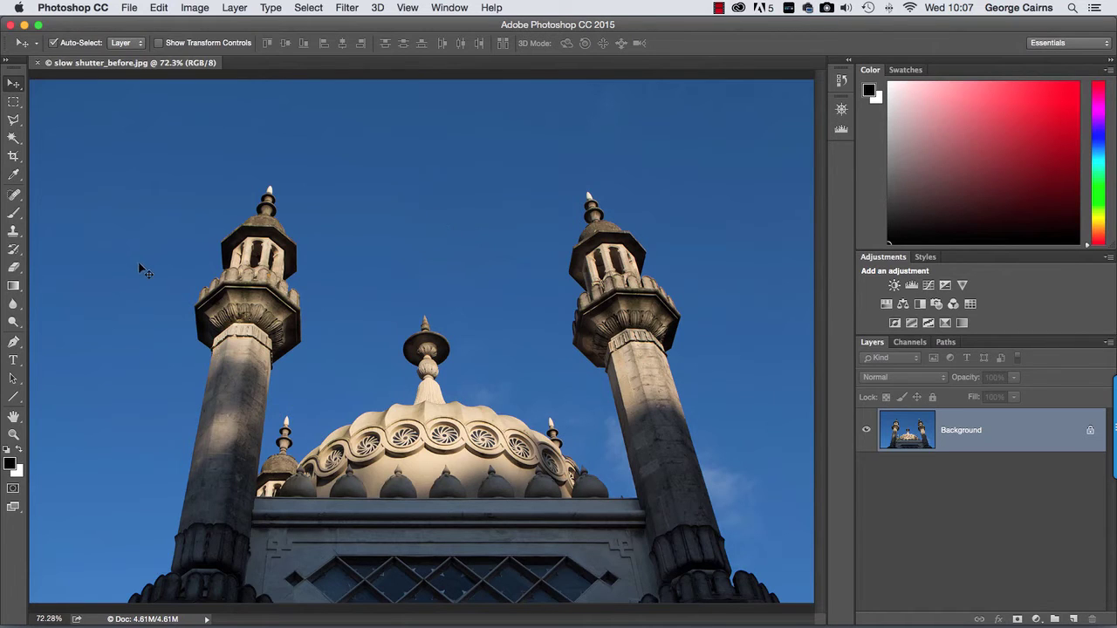
Magic-wand the sky and the lower sky patches, then invert the selection to the palace.
left_click(14, 140)
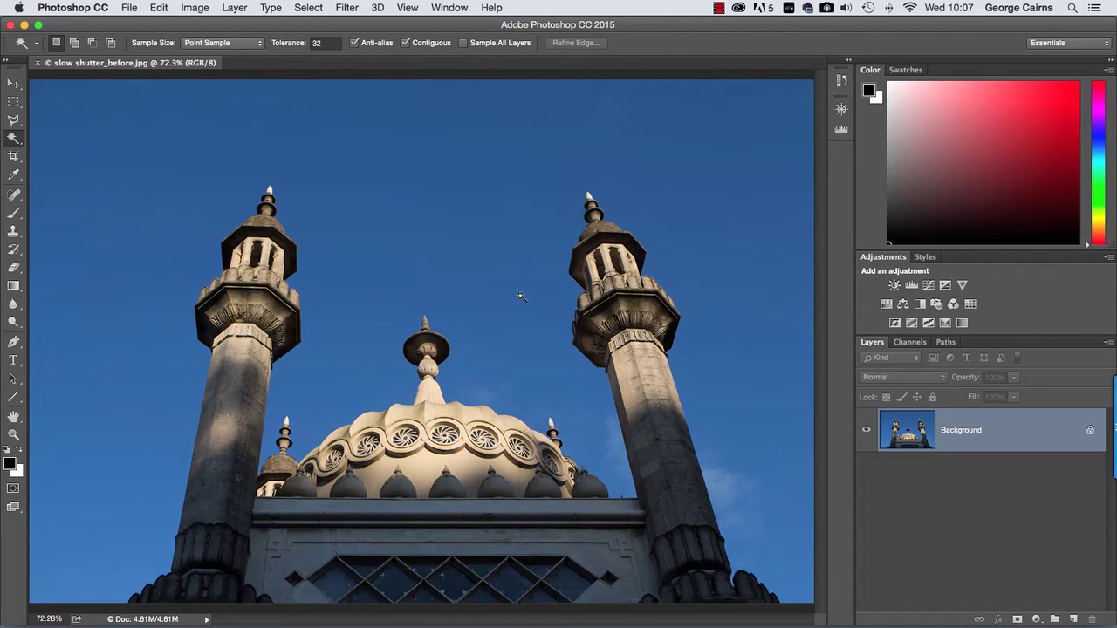
left_click(393, 130)
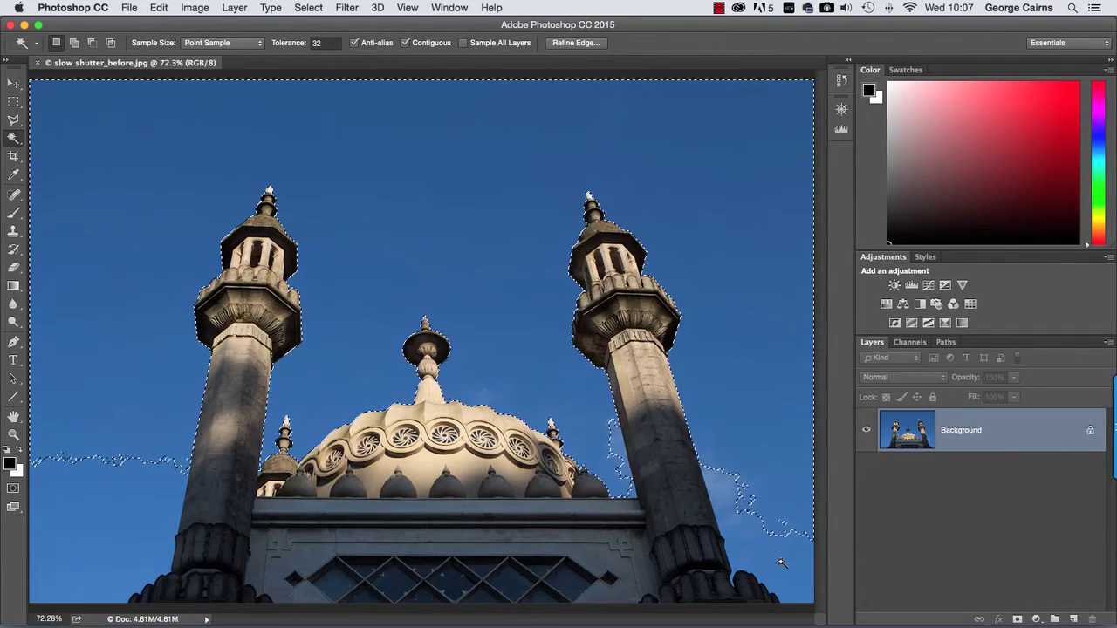
key("shift")
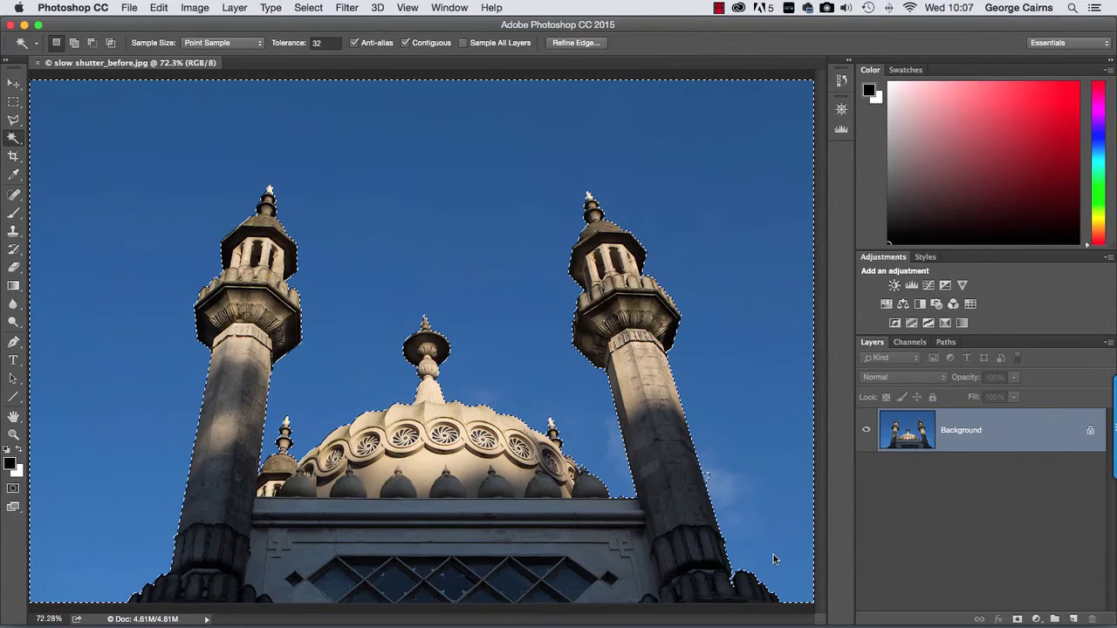
left_click(723, 523, "shift")
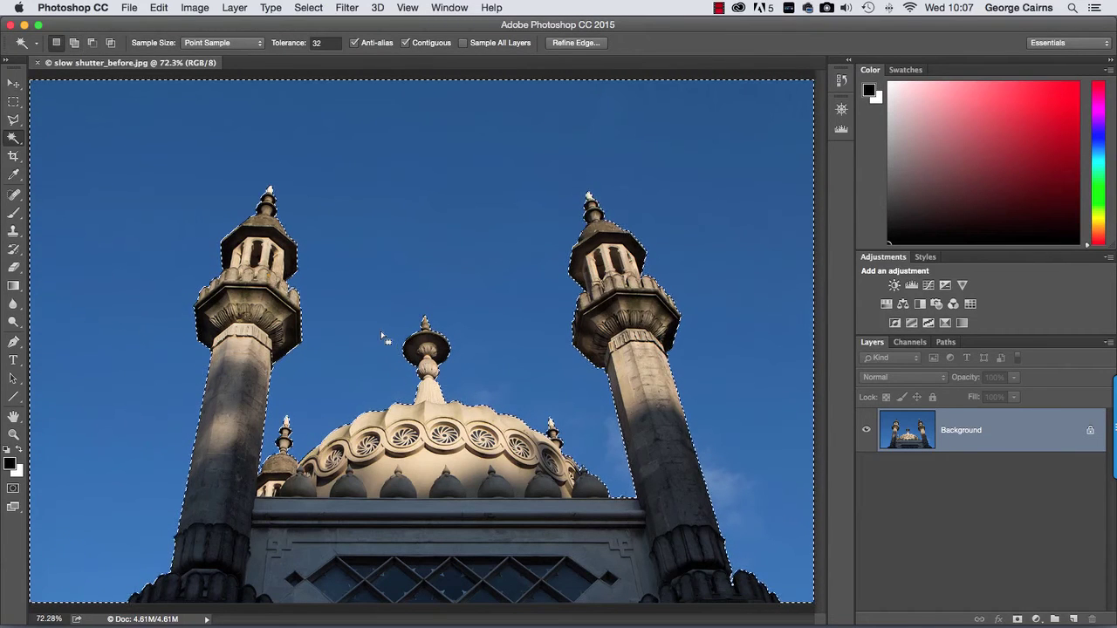
left_click(307, 11)
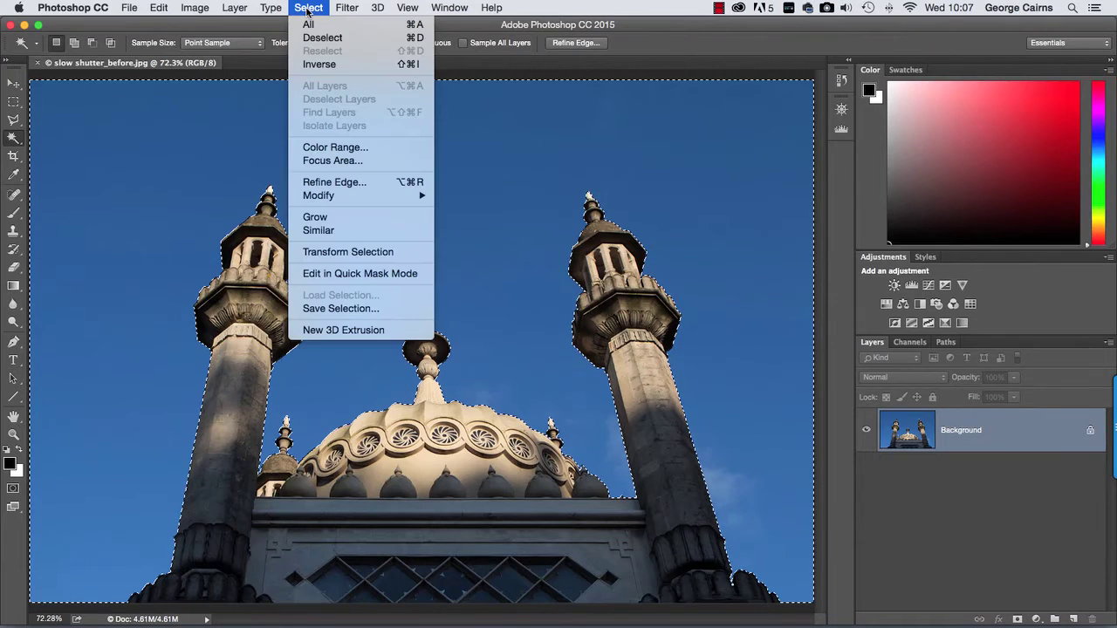
left_click(319, 64)
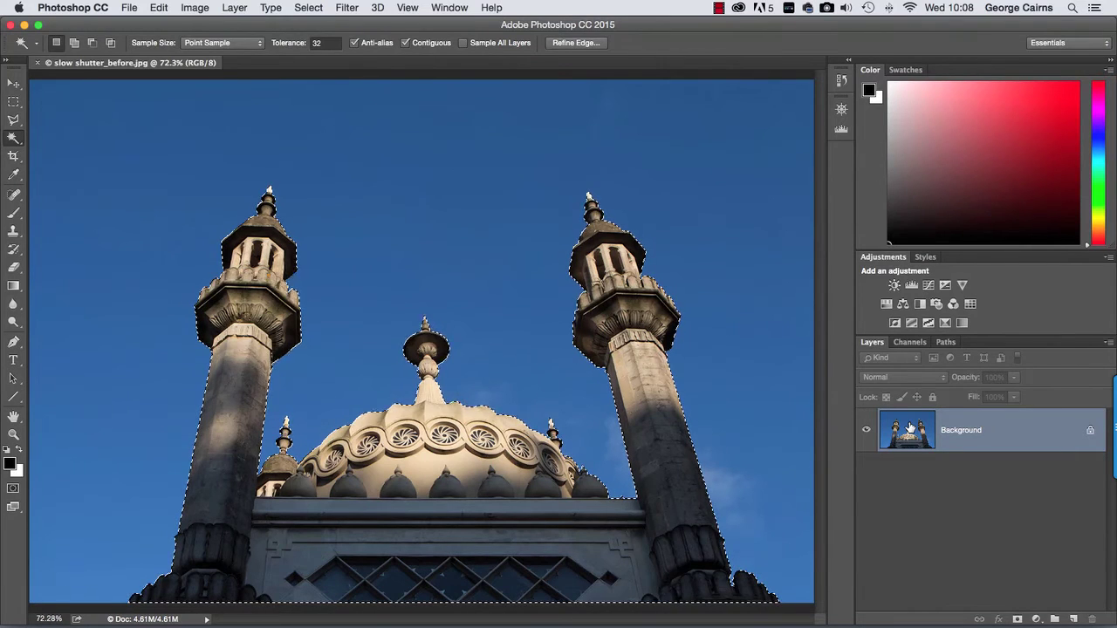
Convert the Background into Layer 0 and add a layer mask hiding the sky.
double_click(910, 428)
left_click(519, 304)
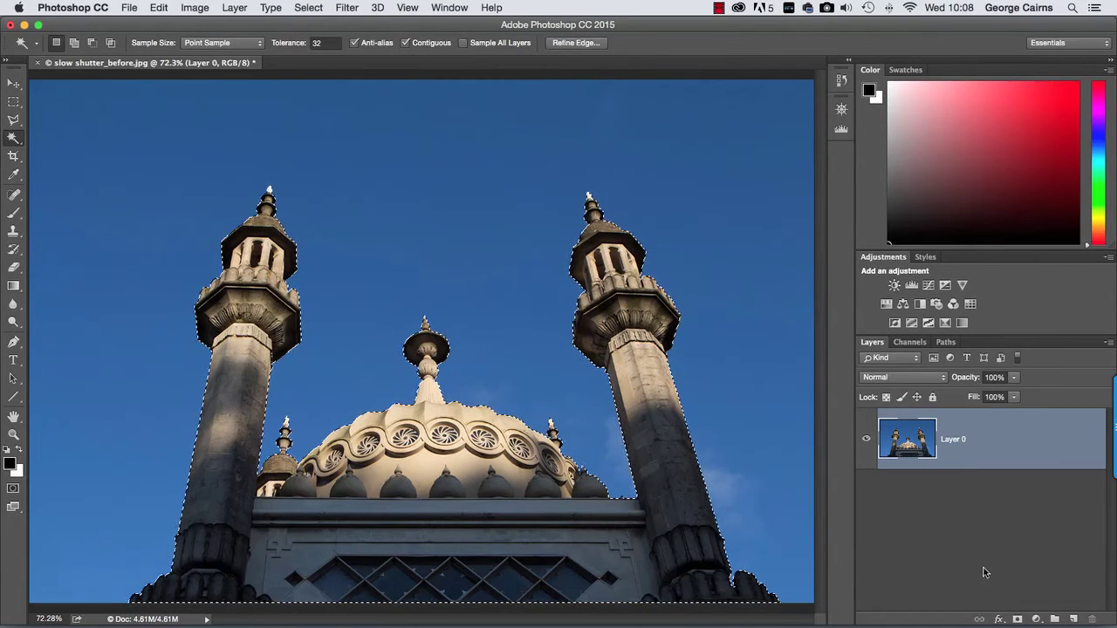
left_click(1016, 619)
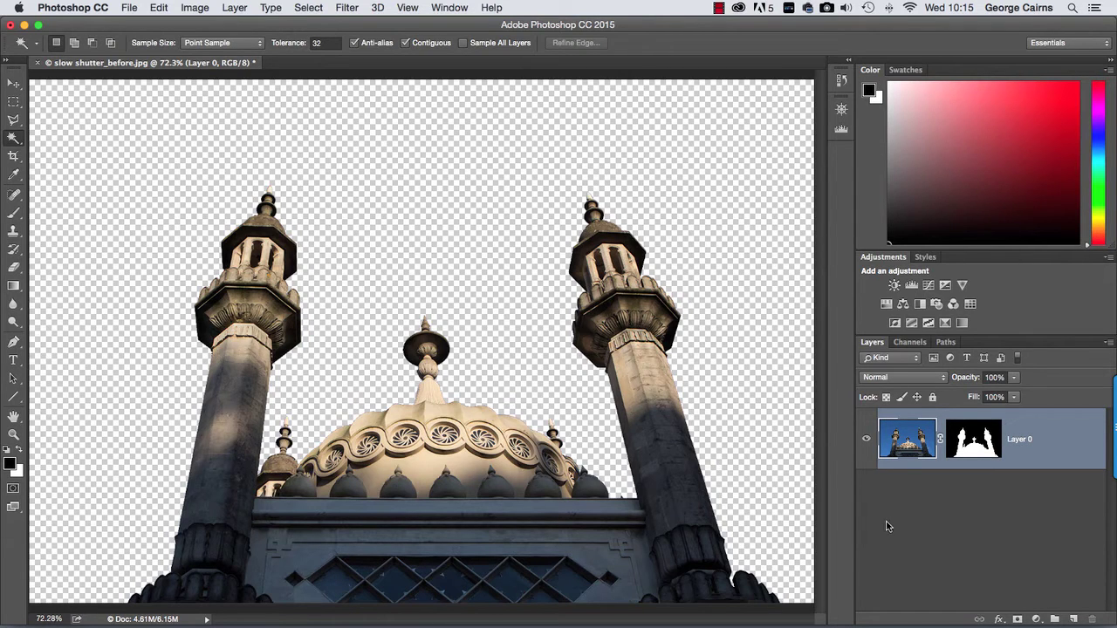
Add a new Layer 1 above the palace and fill it with Render Clouds.
left_click(1075, 621)
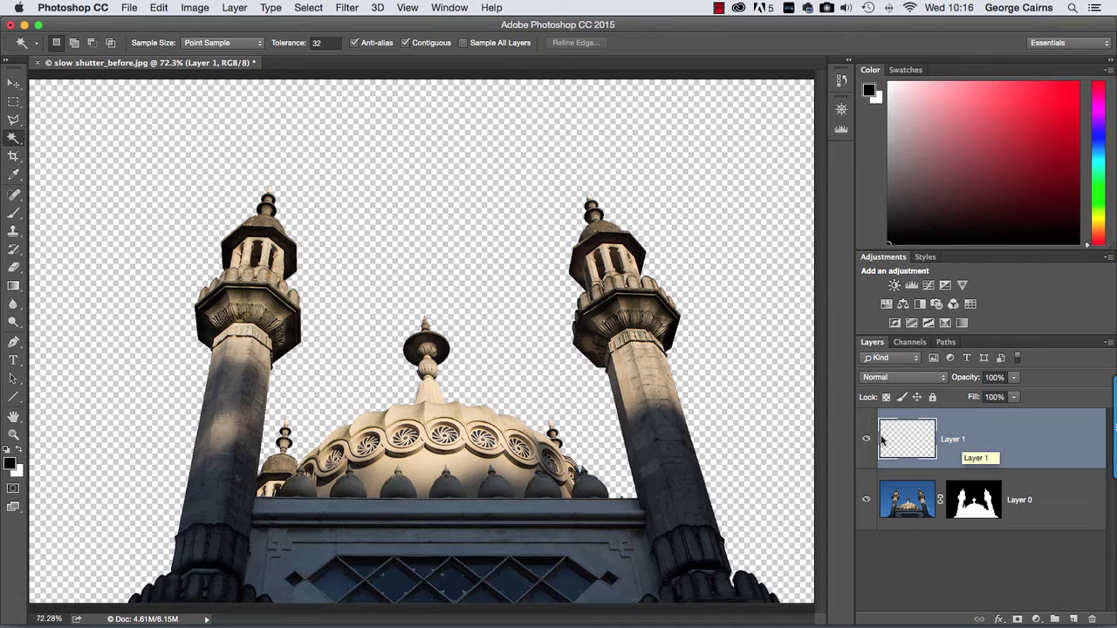
left_click(347, 9)
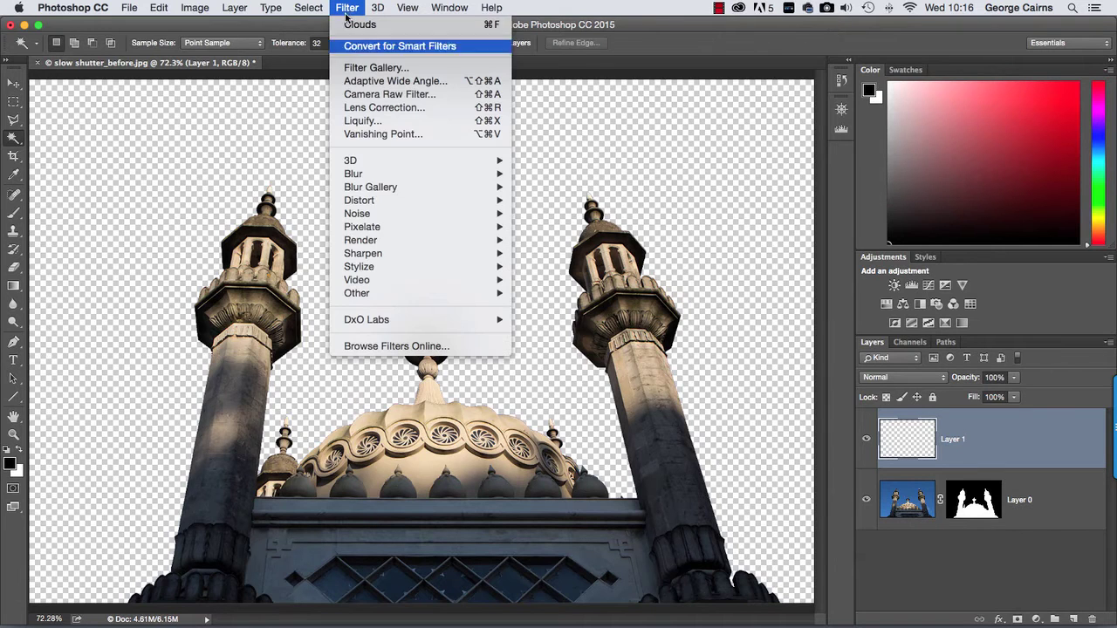
mouse_move(439, 241)
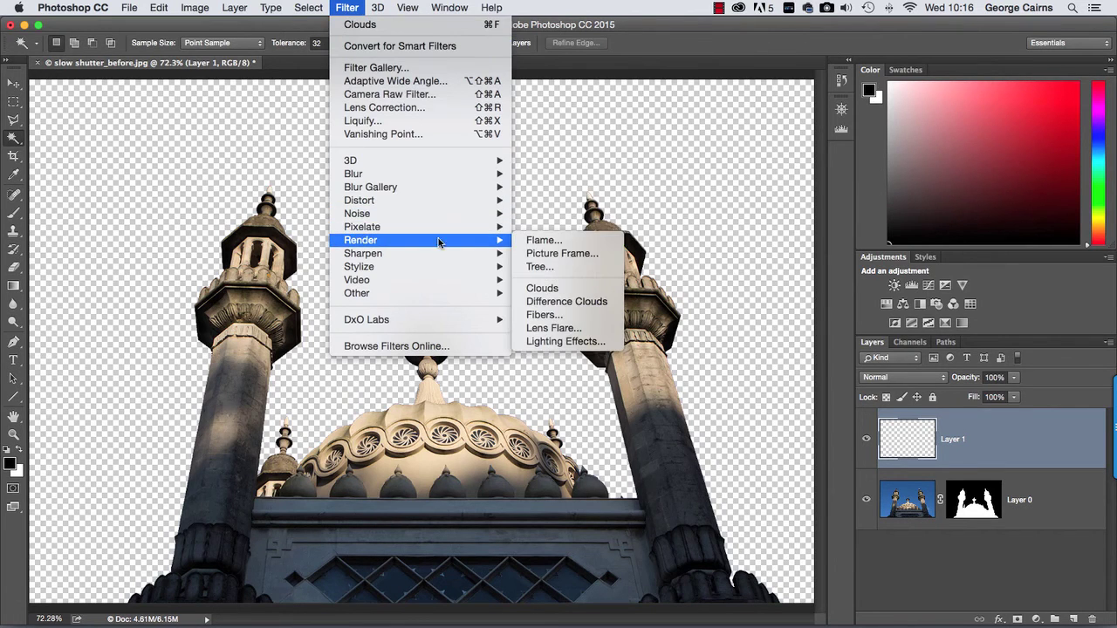
left_click(577, 289)
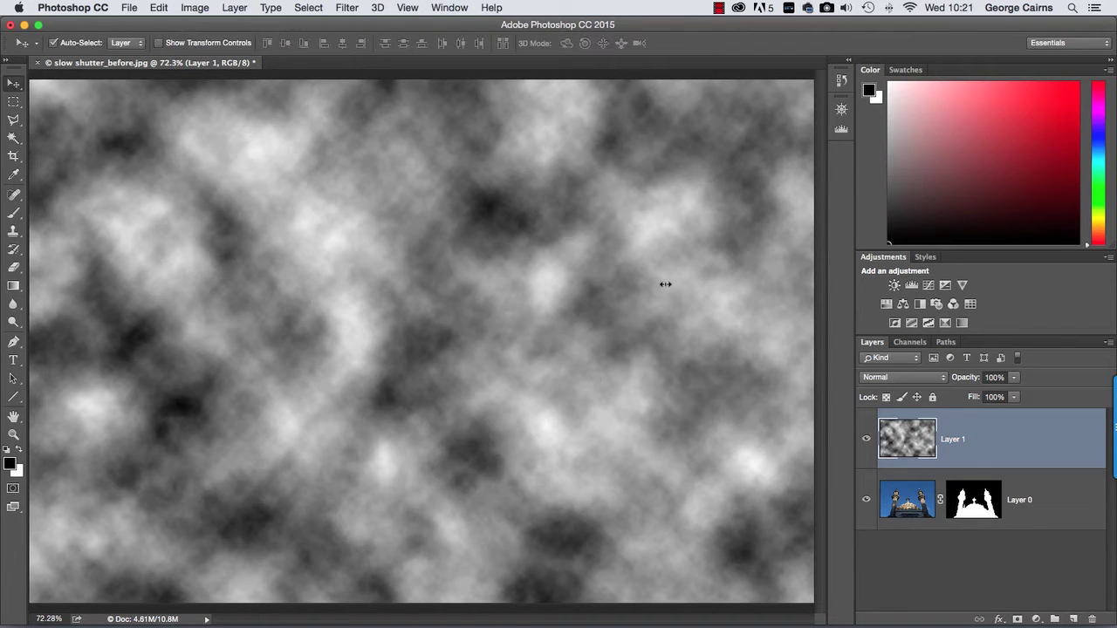
Apply Auto Contrast to the clouds, then zoom the view out to 25%.
left_click(191, 8)
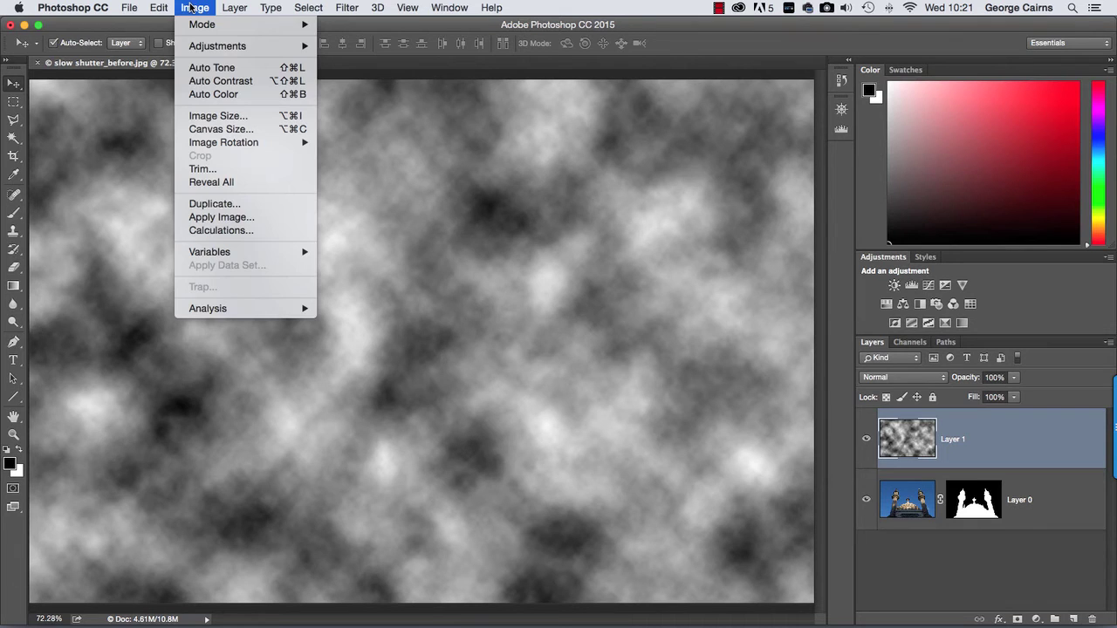
left_click(218, 81)
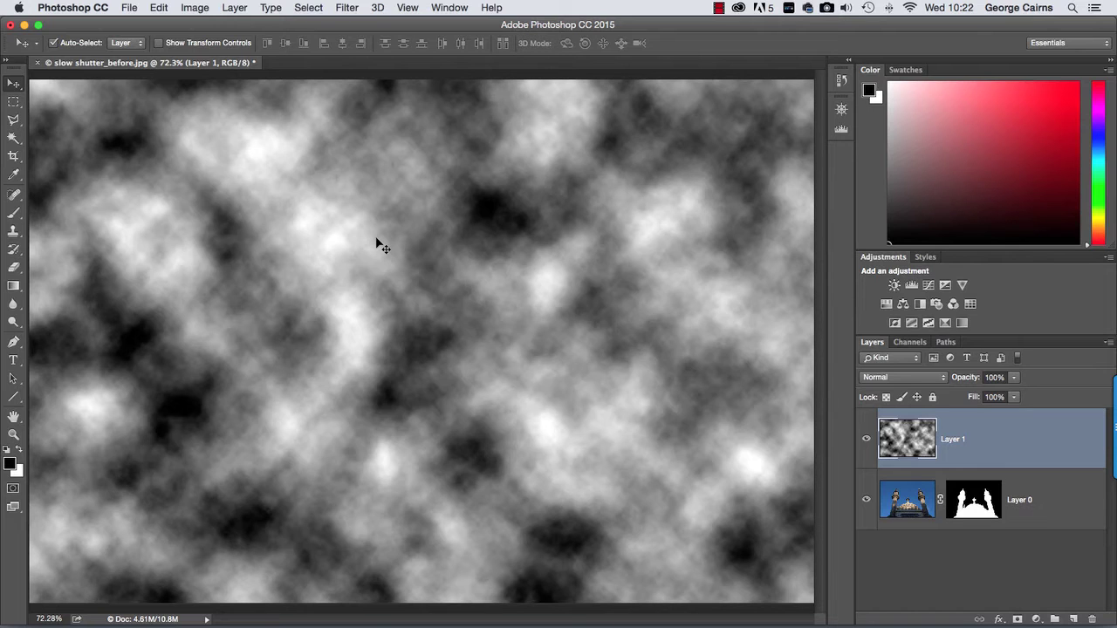
left_click(14, 435)
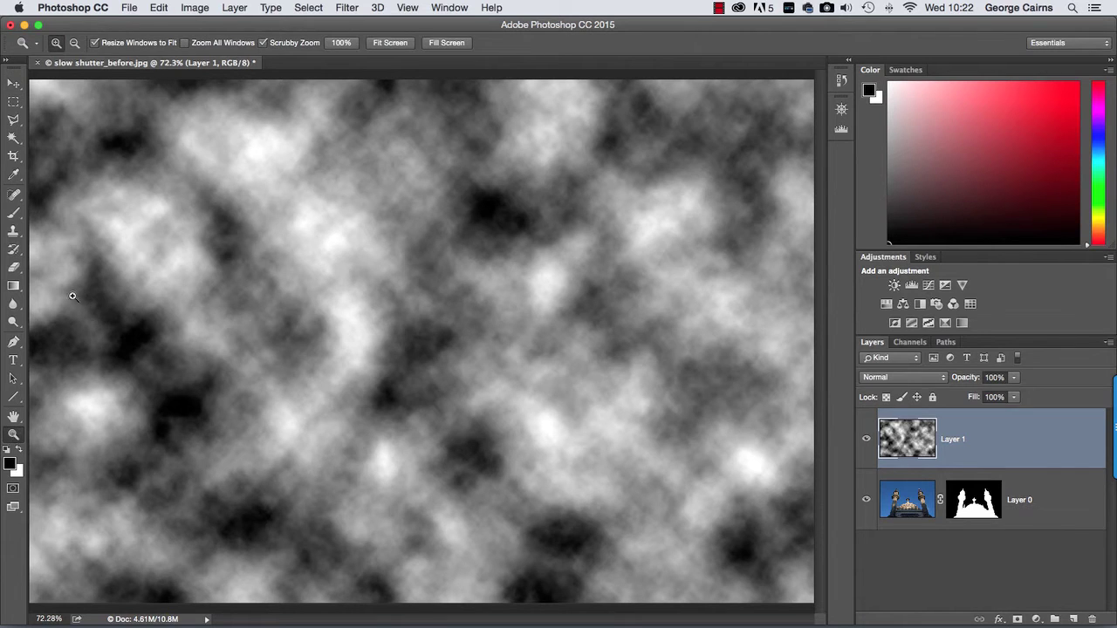
left_click(75, 44)
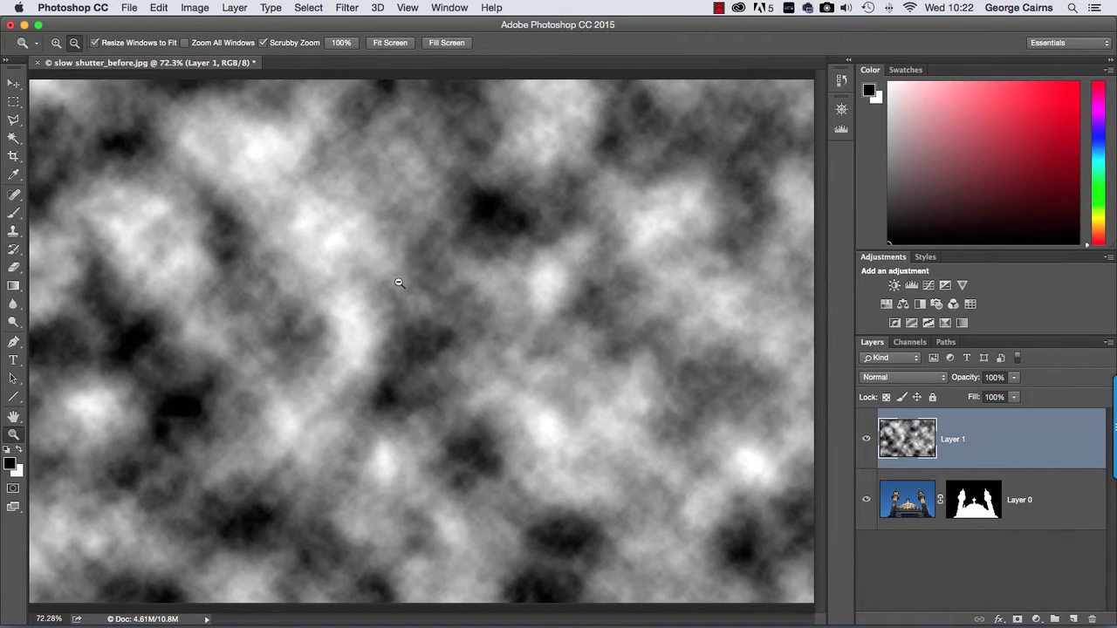
left_click(451, 307)
left_click(452, 306)
left_click(453, 309)
left_click(453, 309)
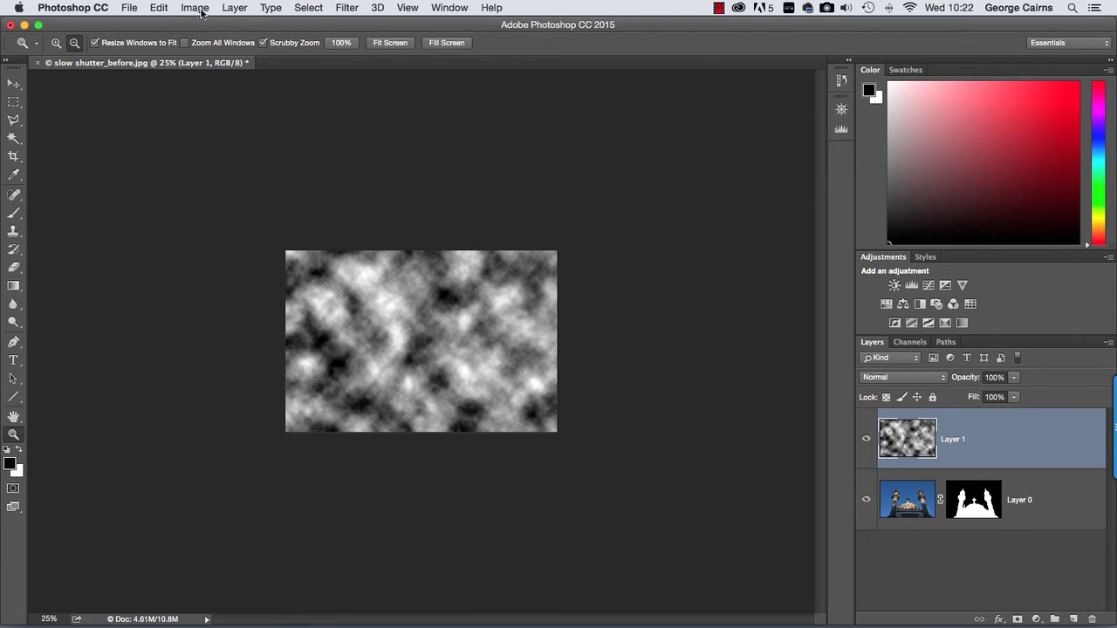
Perspective-transform the clouds, widening the top edge into a trapezoid.
left_click(162, 8)
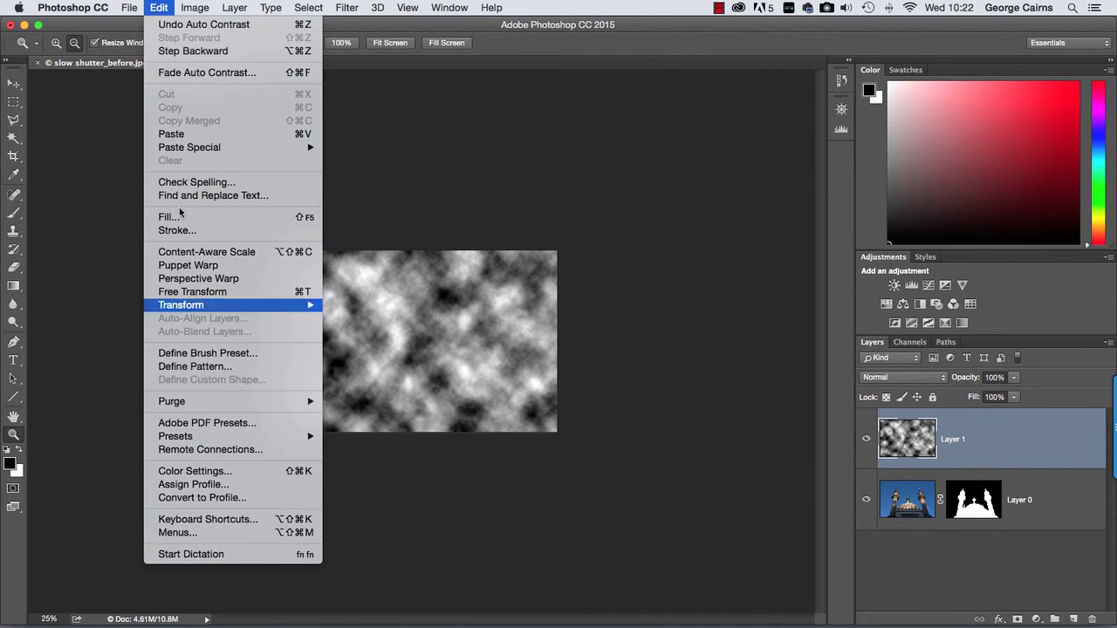
mouse_move(216, 307)
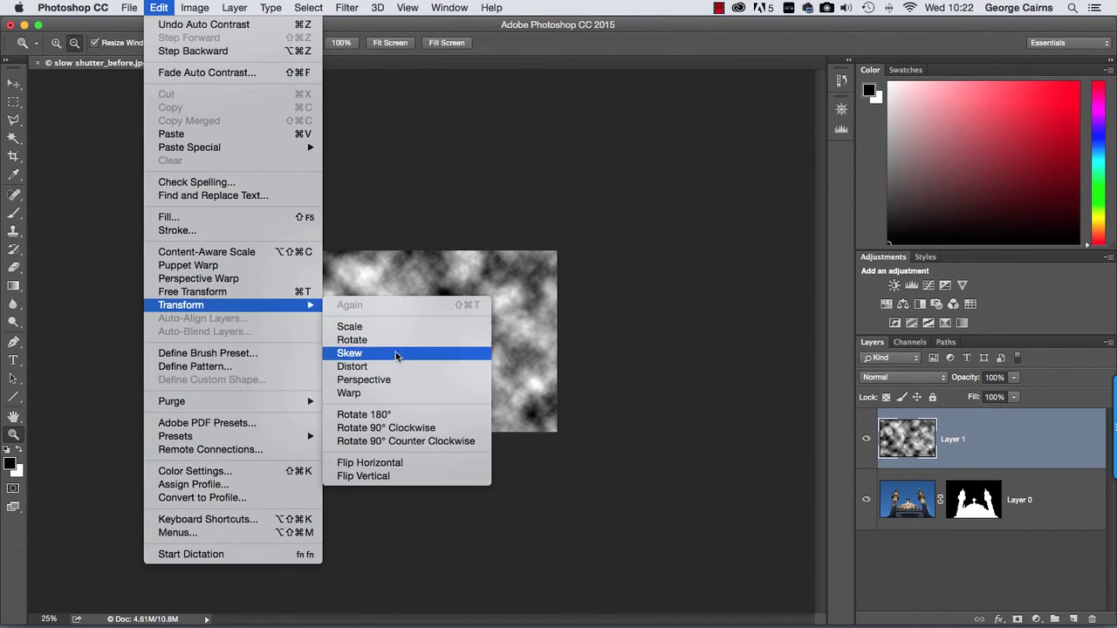
left_click(405, 379)
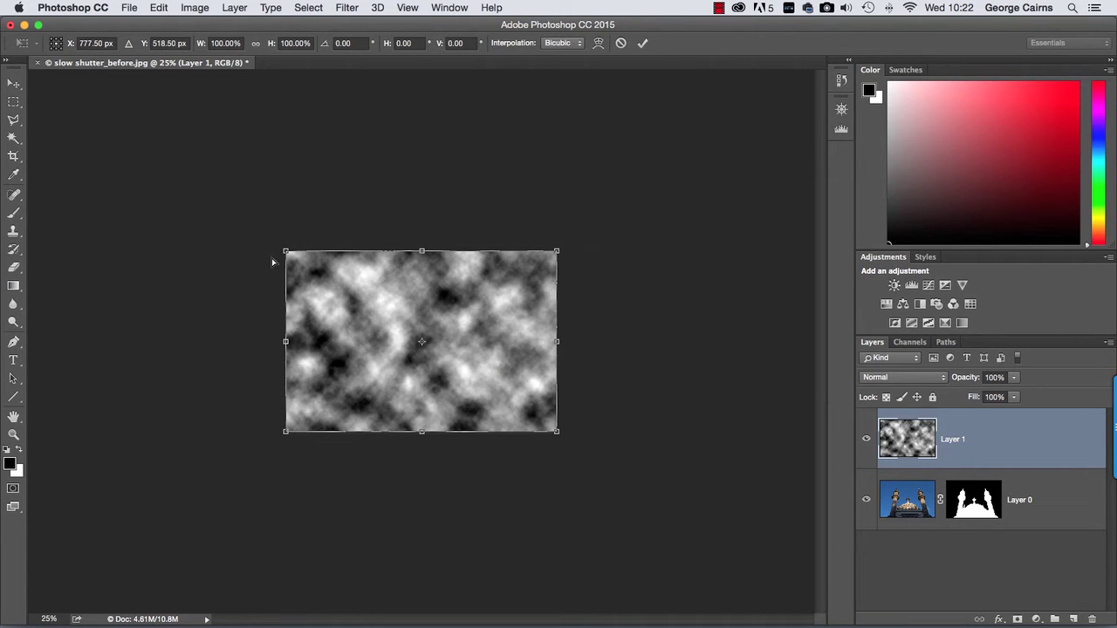
left_click_drag(287, 252, 42, 253)
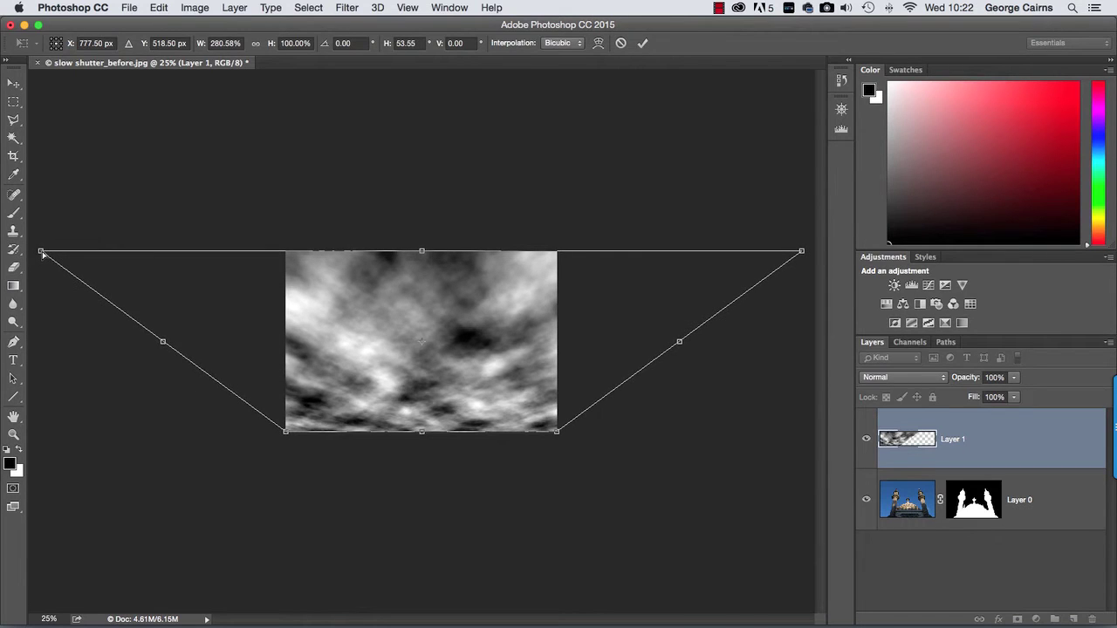
key("z")
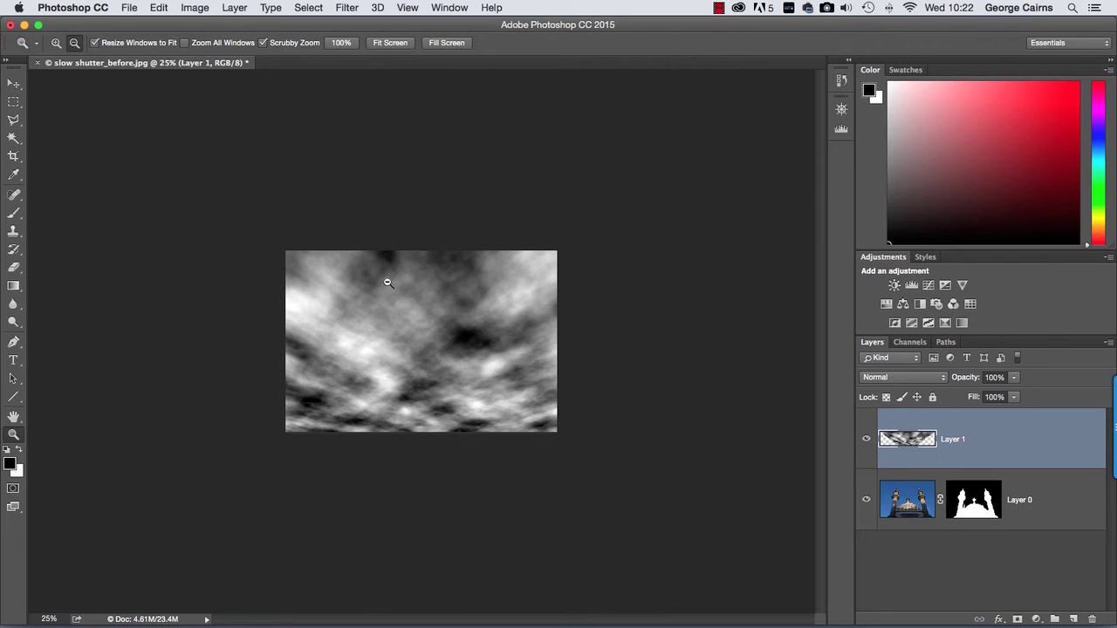
Zoom back in and fit the cloud layer on screen.
left_click(56, 43)
left_click(407, 342)
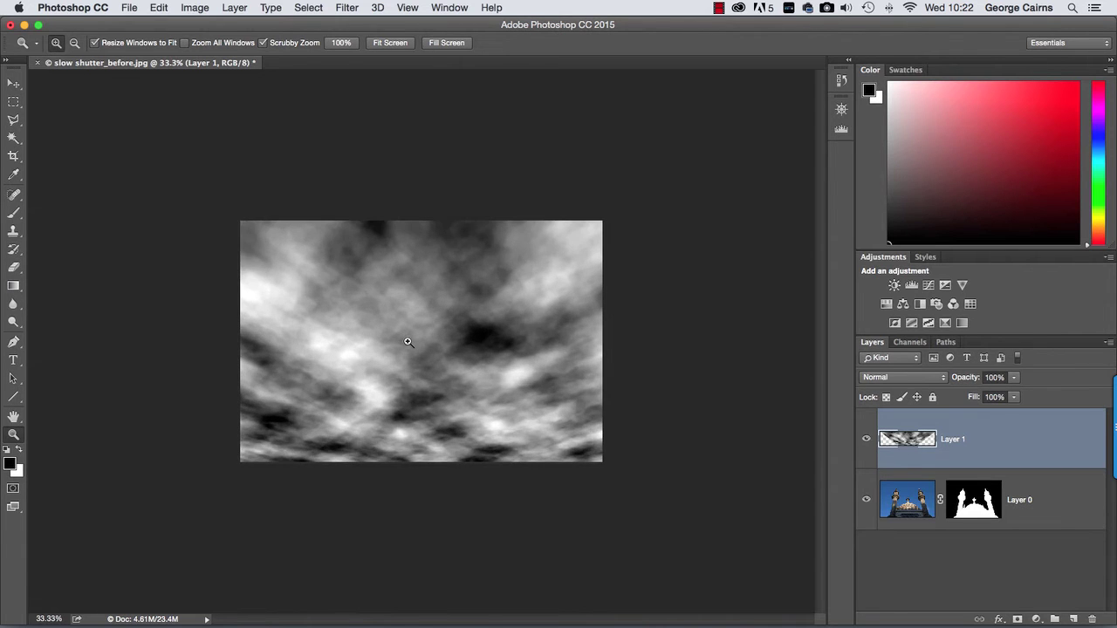
left_click(408, 342)
right_click(388, 240)
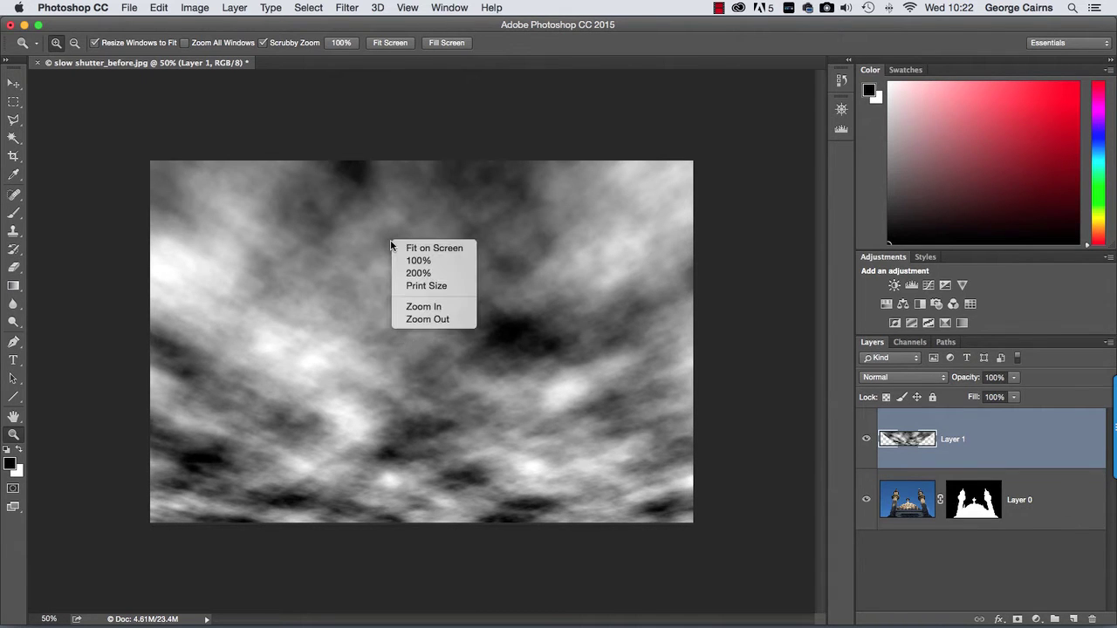
left_click(441, 244)
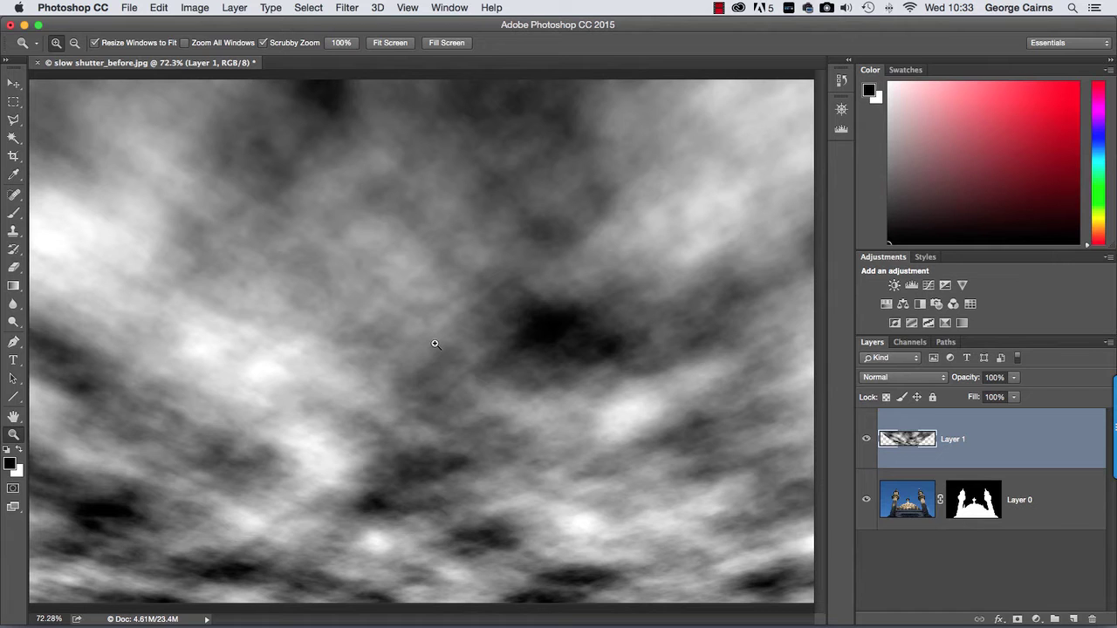
Open Liquify on the cloud layer and zoom its preview to 50%.
left_click(348, 8)
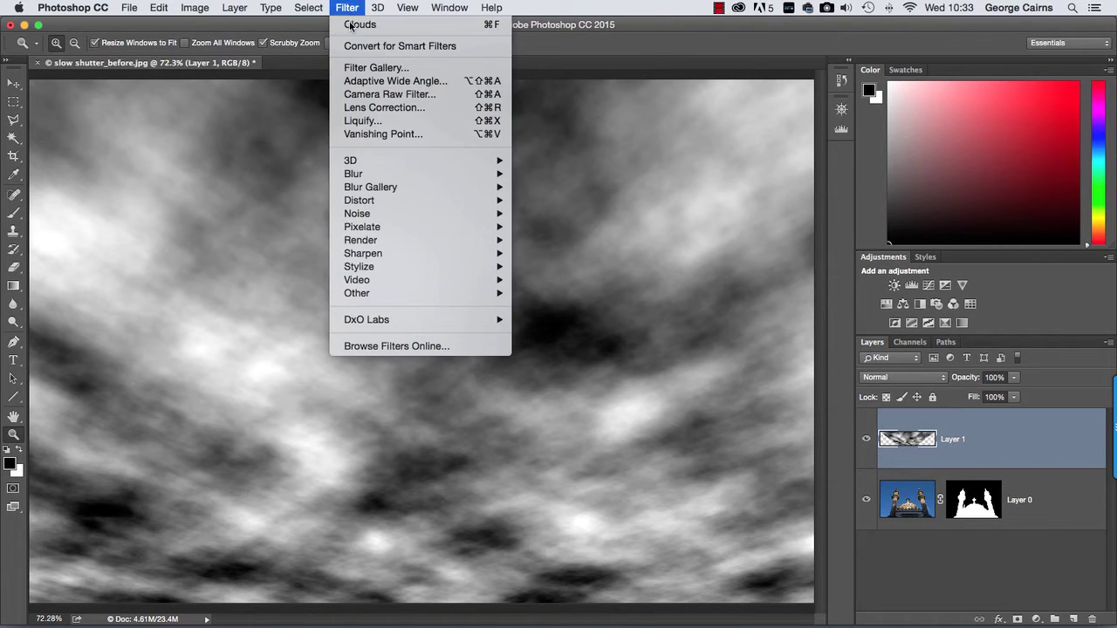
left_click(366, 121)
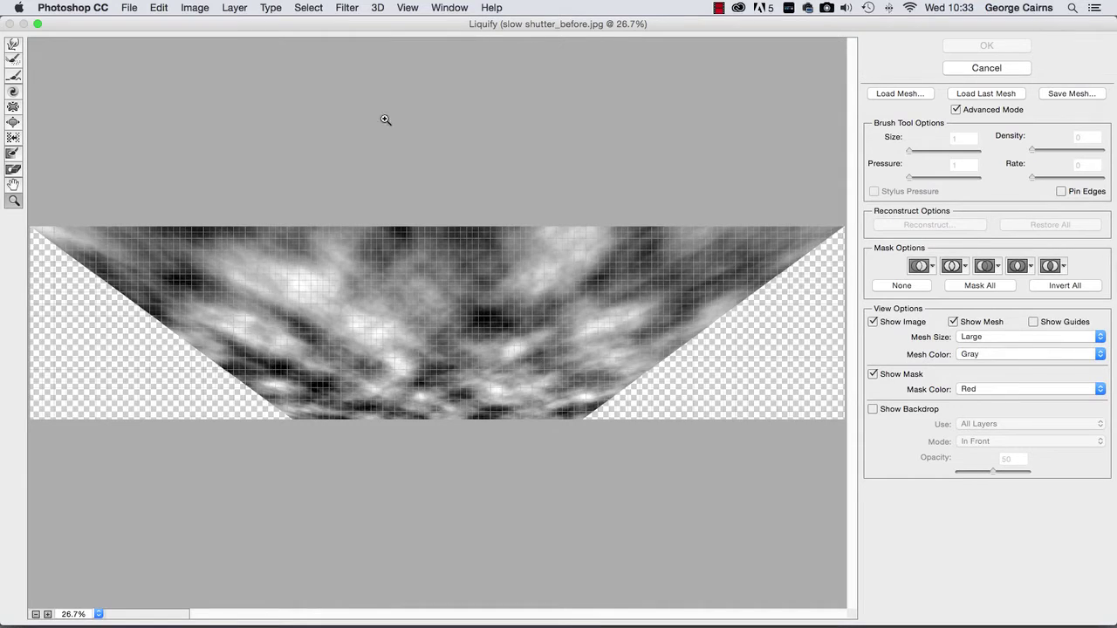
left_click(13, 201)
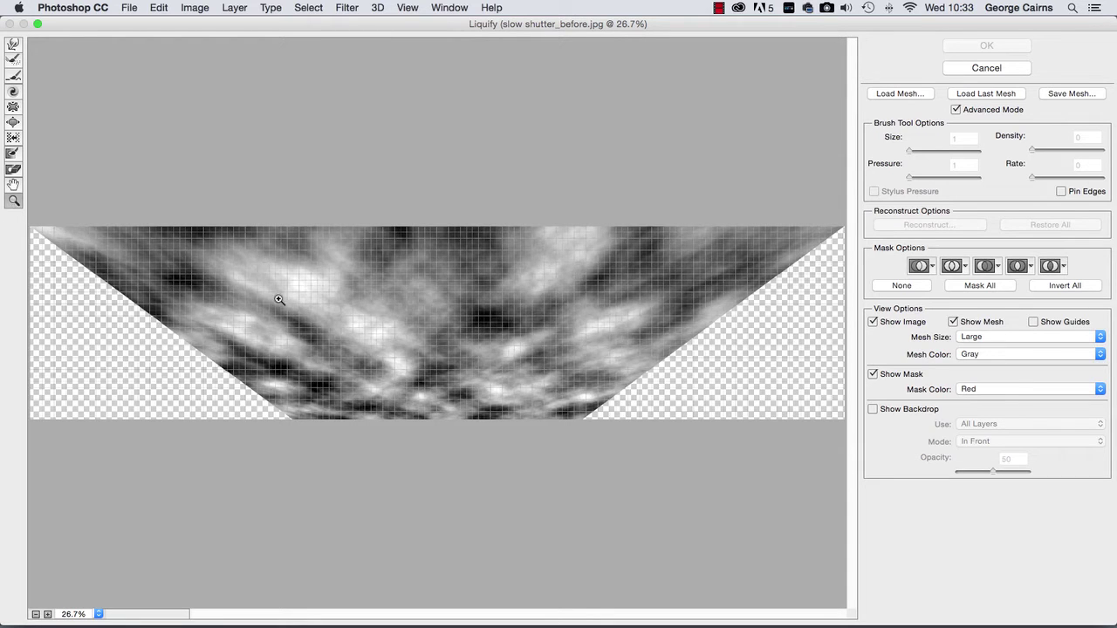
left_click(455, 321)
left_click(438, 317)
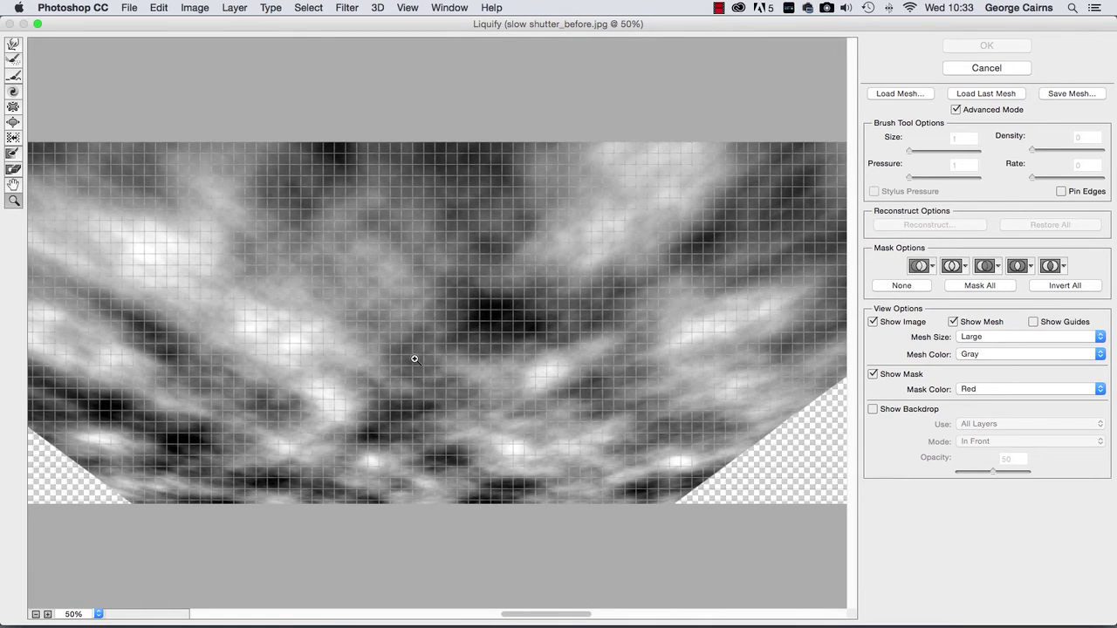
Bloat the clouds near the centre with a size-700 Bloat brush.
left_click(13, 123)
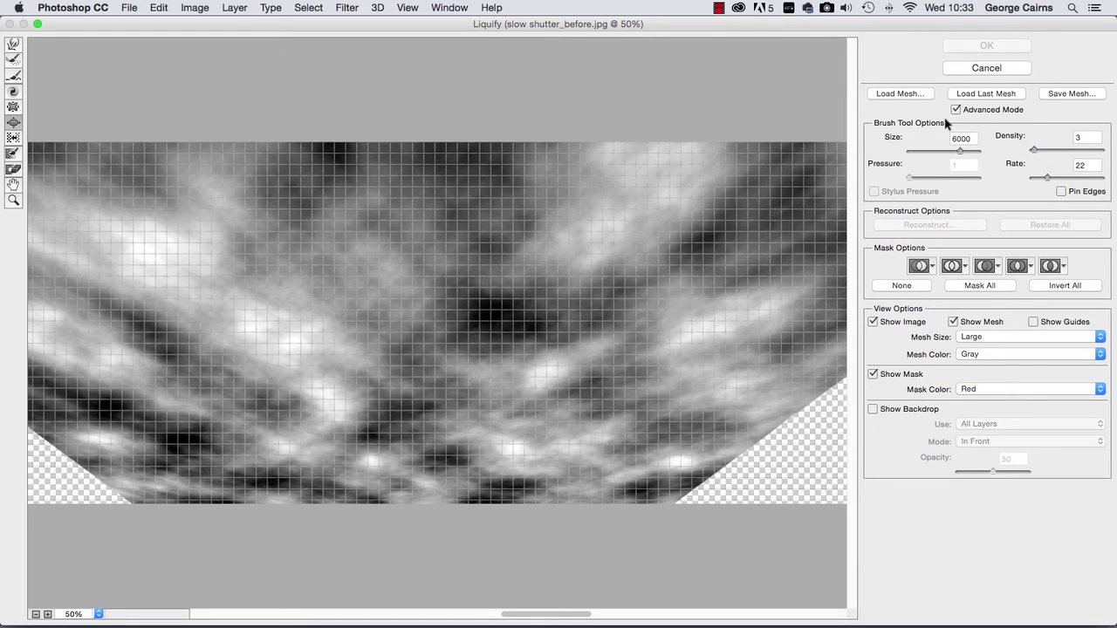
mouse_move(958, 152)
left_mouse_down()
mouse_move(922, 152)
mouse_move(942, 151)
left_mouse_up()
key("bracketleft")
key("bracketleft")
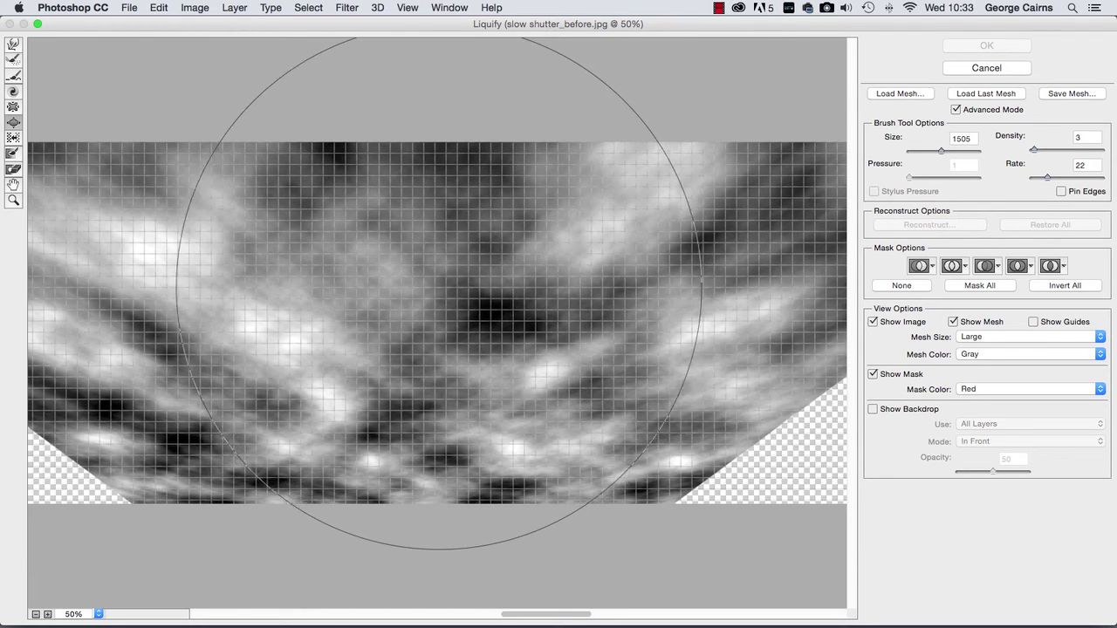
key("bracketleft")
key("bracketleft")
key("bracketleft")
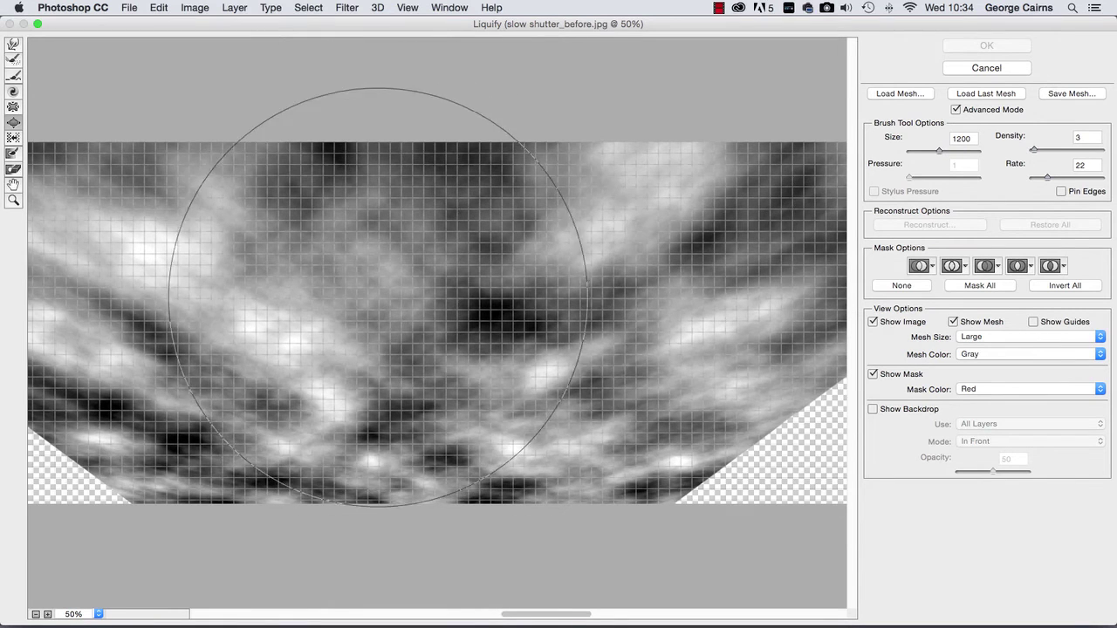
mouse_move(221, 286)
left_mouse_down()
mouse_move(169, 262)
mouse_move(212, 245)
mouse_move(242, 257)
mouse_move(321, 245)
mouse_move(317, 236)
mouse_move(392, 279)
mouse_move(451, 292)
mouse_move(471, 272)
mouse_move(508, 307)
mouse_move(561, 254)
mouse_move(613, 256)
mouse_move(638, 157)
mouse_move(653, 180)
mouse_move(594, 202)
mouse_move(642, 282)
mouse_move(451, 214)
mouse_move(436, 149)
mouse_move(366, 149)
mouse_move(384, 209)
mouse_move(287, 189)
mouse_move(233, 206)
mouse_move(187, 152)
mouse_move(197, 309)
mouse_move(274, 255)
mouse_move(369, 316)
mouse_move(436, 279)
mouse_move(606, 353)
mouse_move(566, 342)
mouse_move(561, 314)
mouse_move(281, 347)
left_mouse_up()
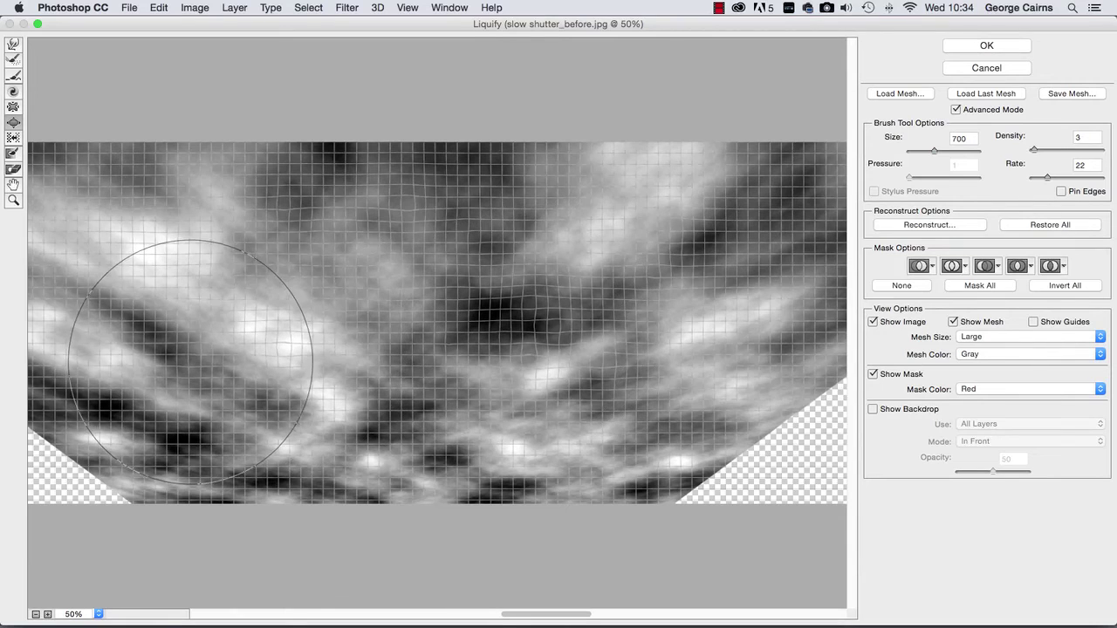
Toggle the mesh, bloat the upper-centre clouds, and apply the Liquify result.
left_click(952, 322)
left_click(954, 322)
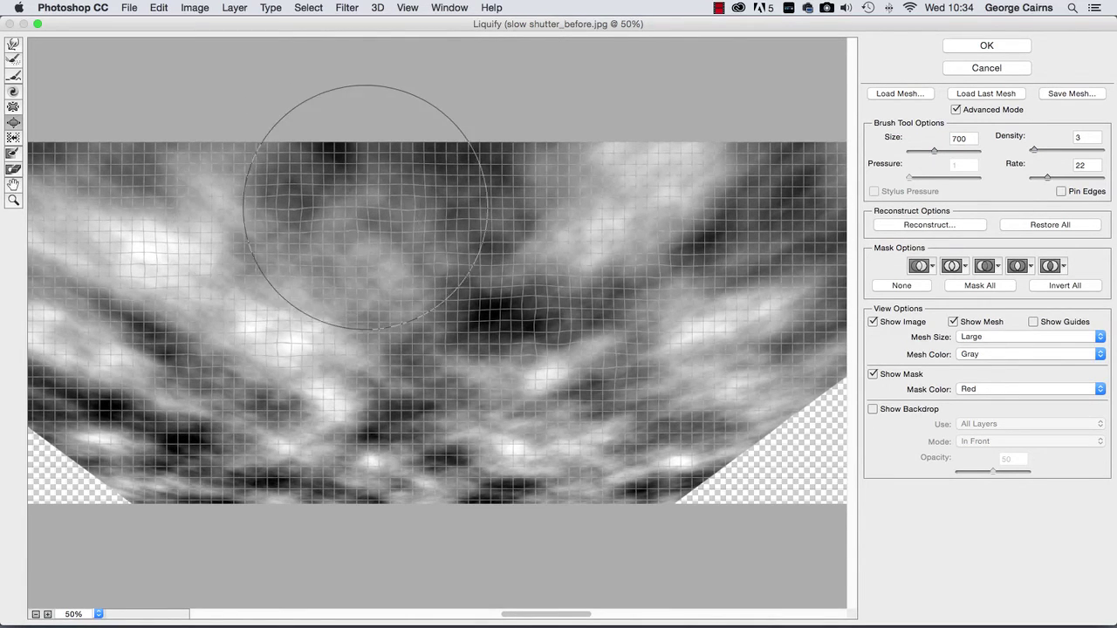
mouse_move(484, 185)
left_mouse_down()
mouse_move(524, 172)
mouse_move(512, 243)
left_mouse_up()
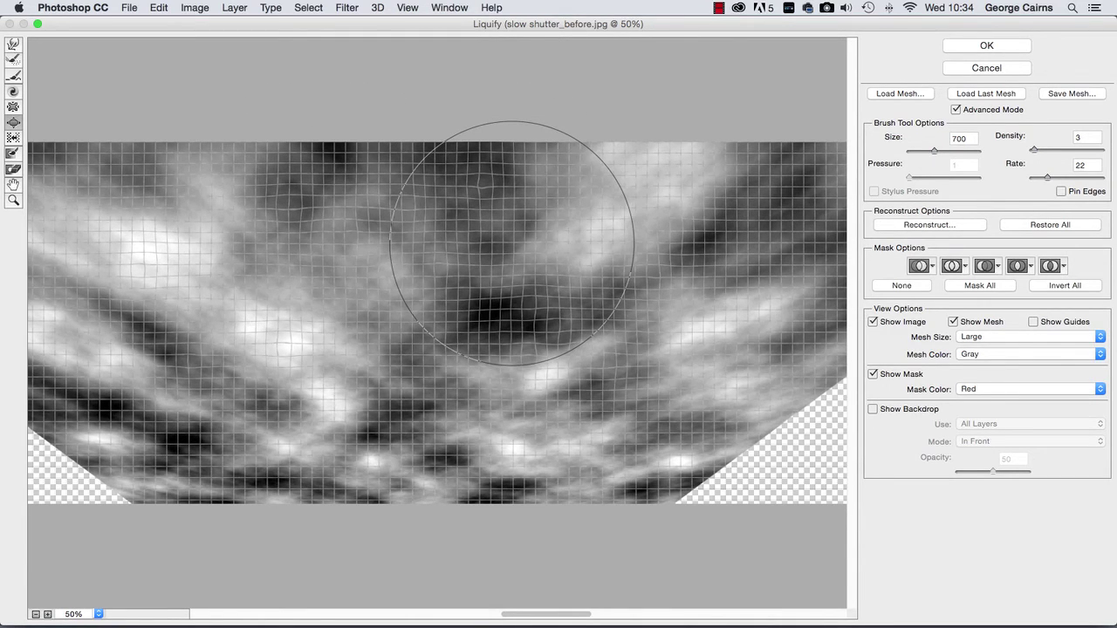
left_click(1002, 46)
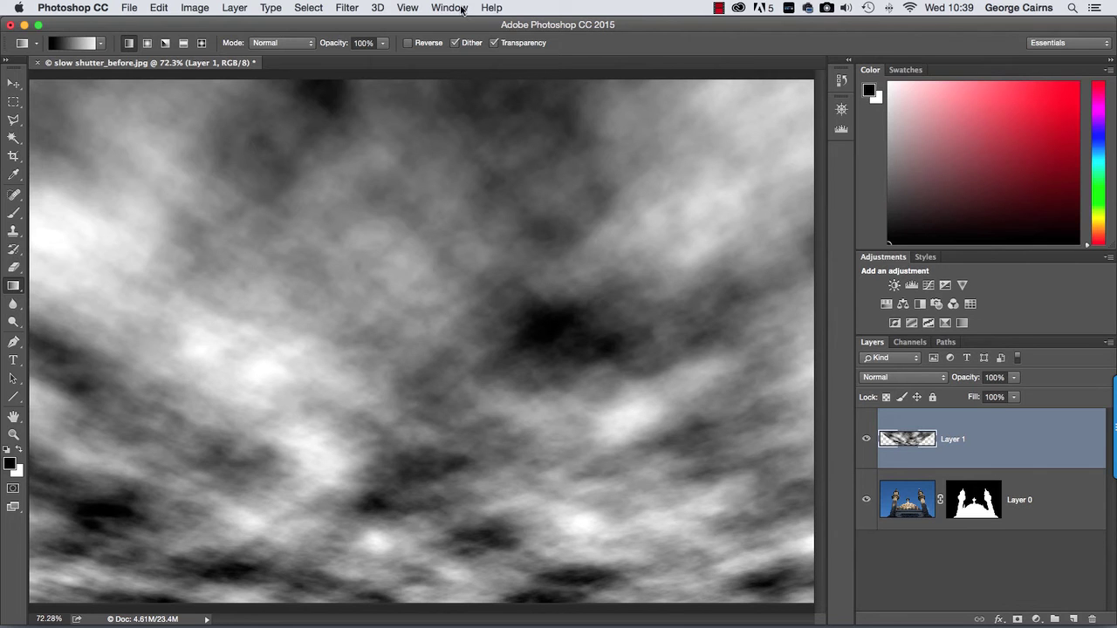
Select the whole canvas and copy Layer 1's clouds.
left_click(307, 8)
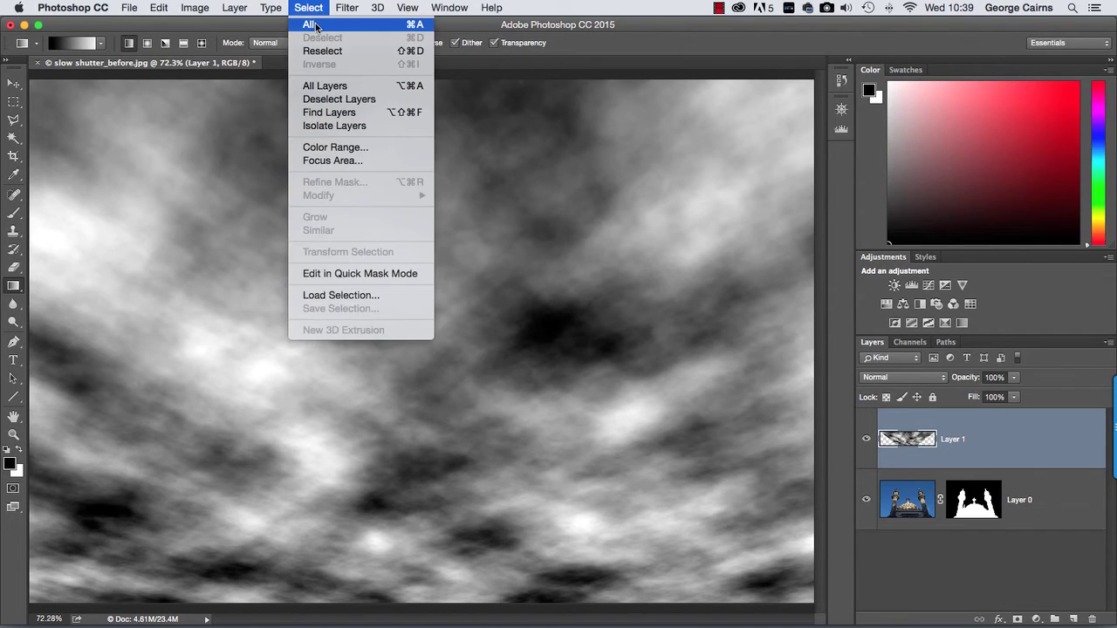
left_click(317, 25)
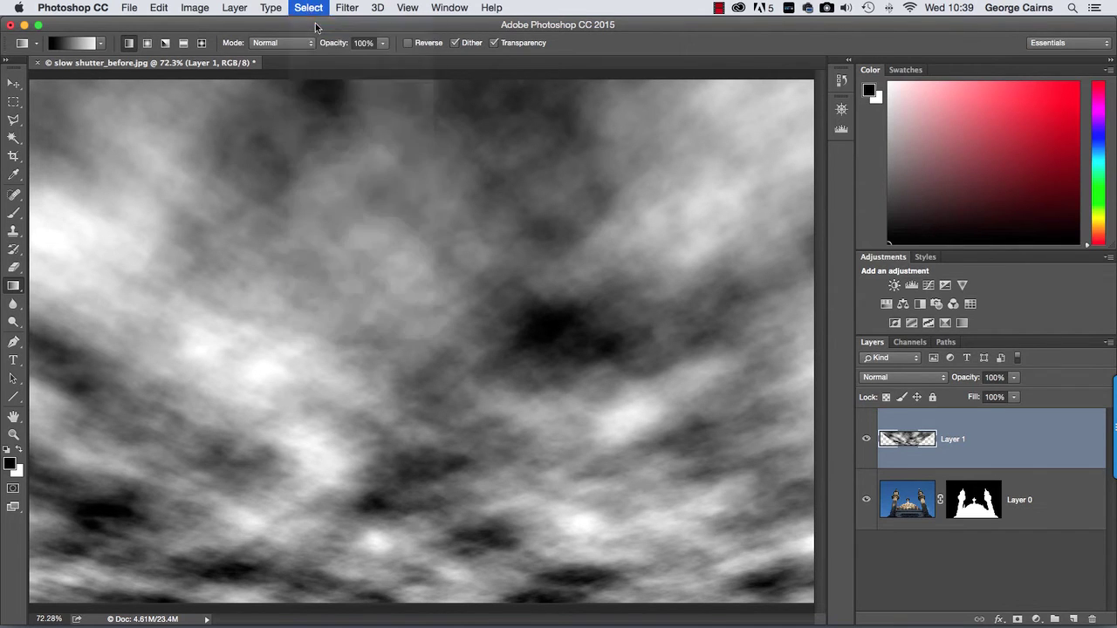
left_click(158, 8)
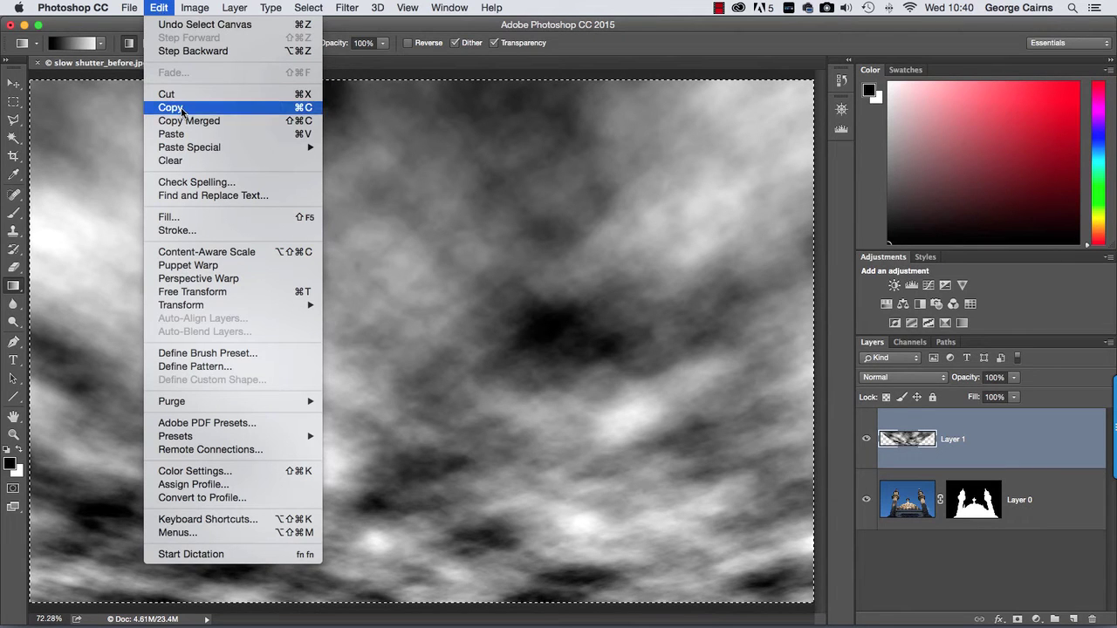
left_click(181, 108)
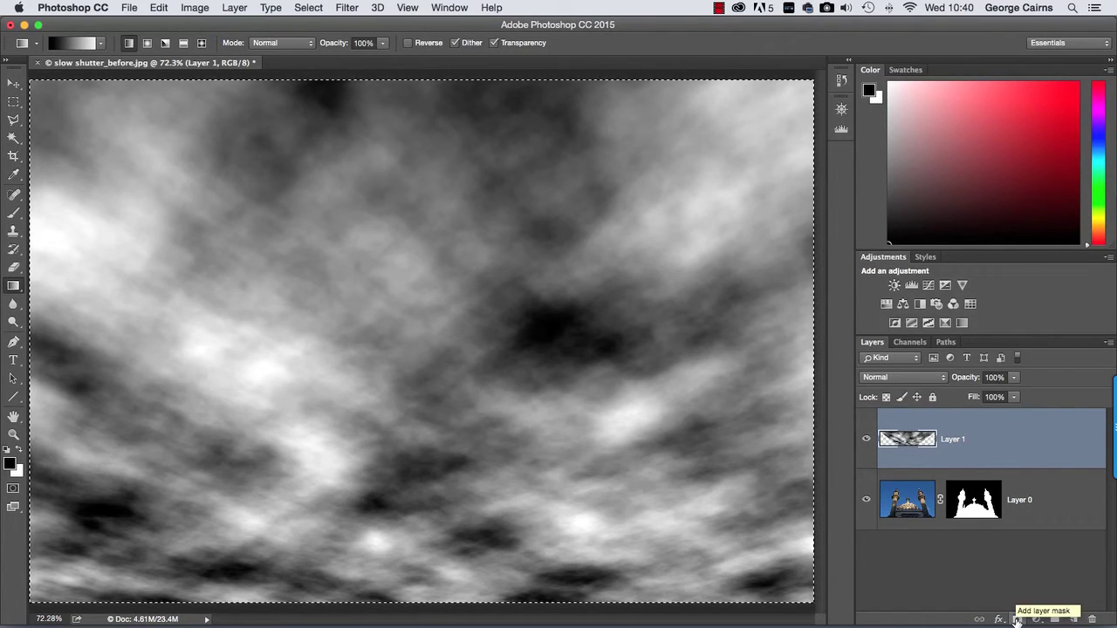
Add a layer mask to Layer 1, paste the clouds into it, then return to the layer.
left_click(1017, 619)
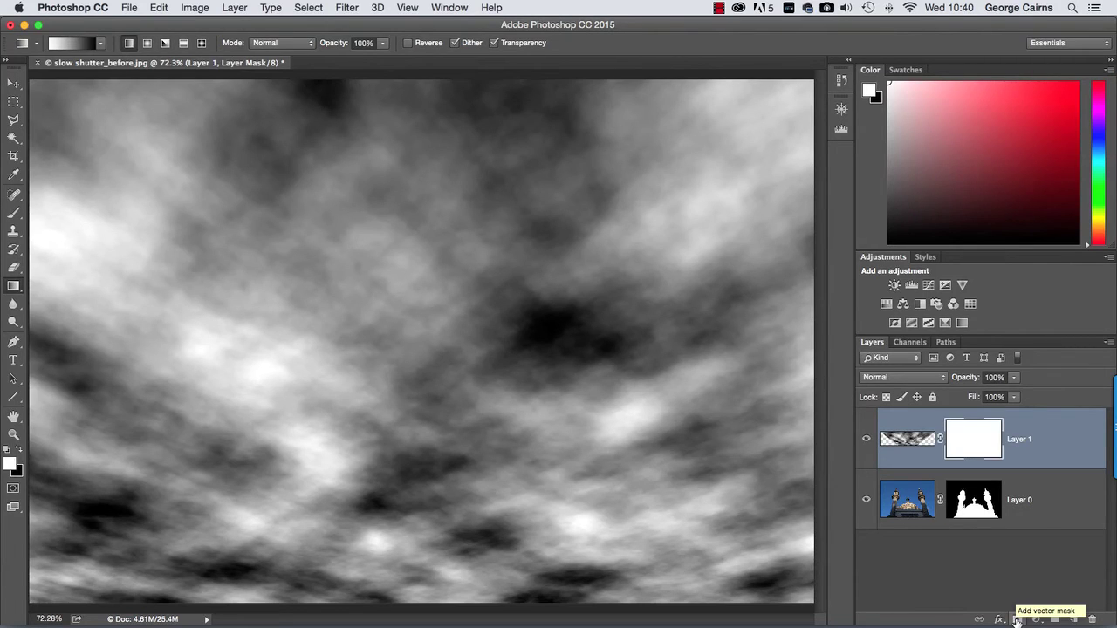
left_click(974, 439, "alt")
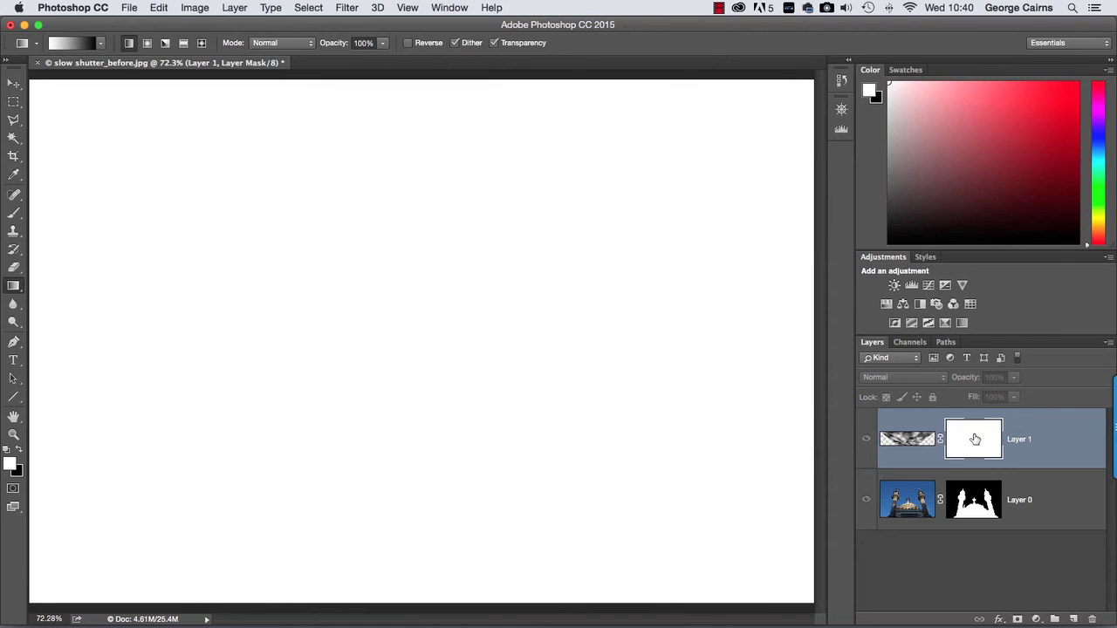
left_click(160, 8)
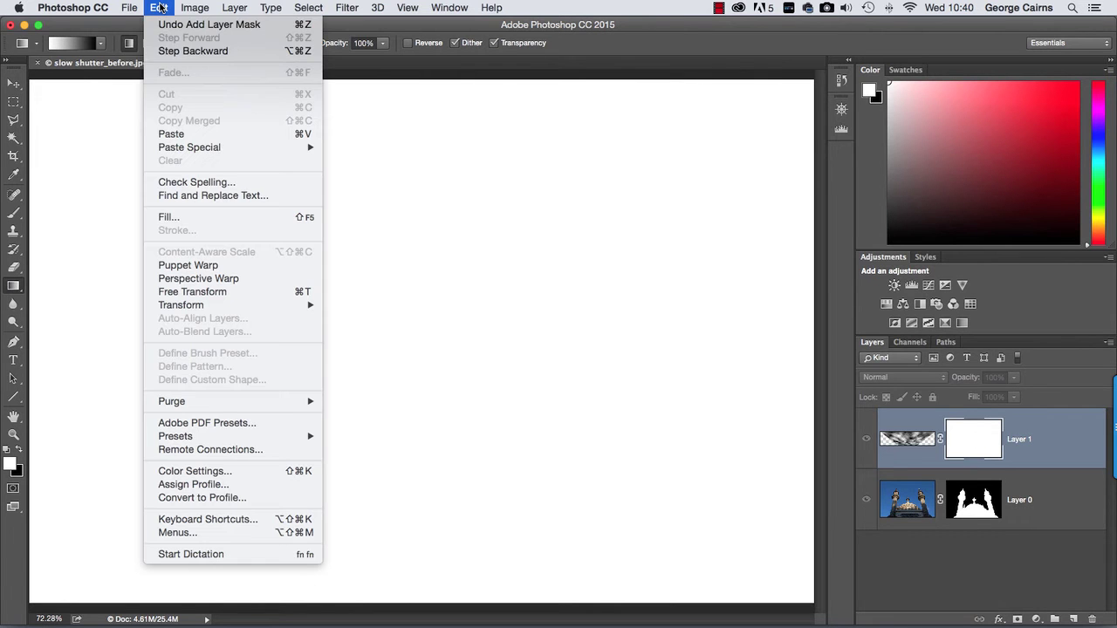
left_click(179, 133)
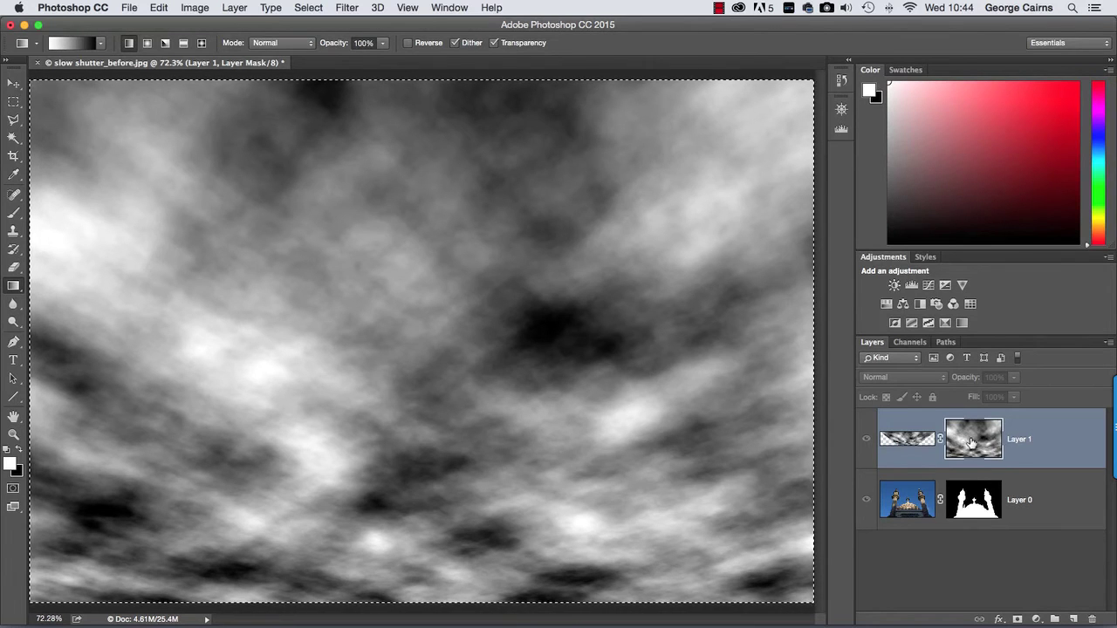
left_click(907, 439)
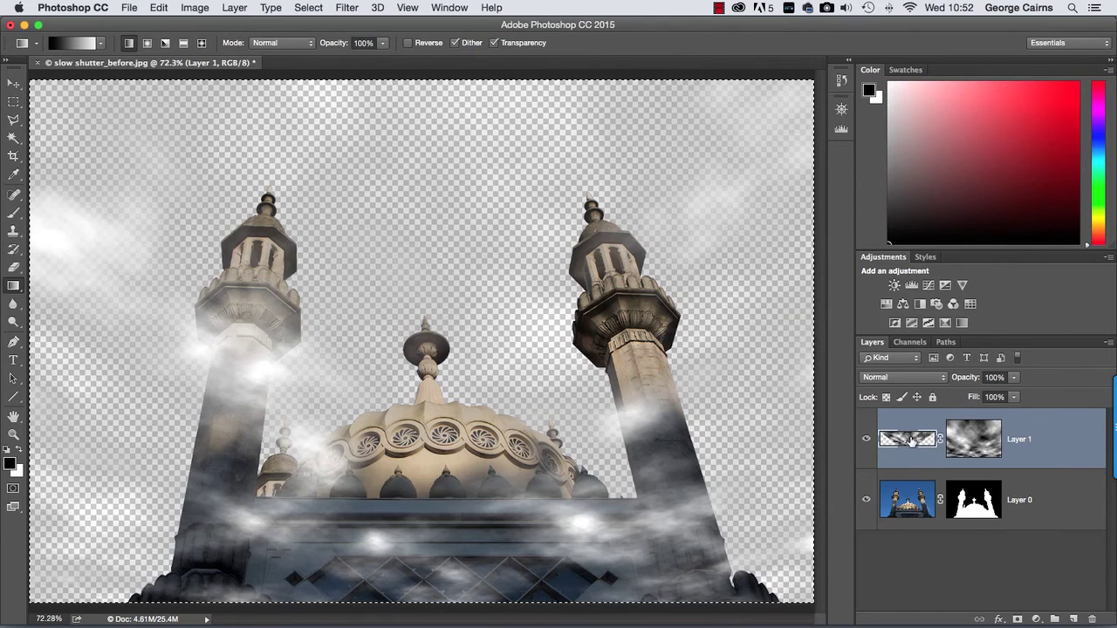
Move Layer 1 below the palace layer and set the foreground colour to bright cyan.
left_click_drag(904, 441, 899, 527)
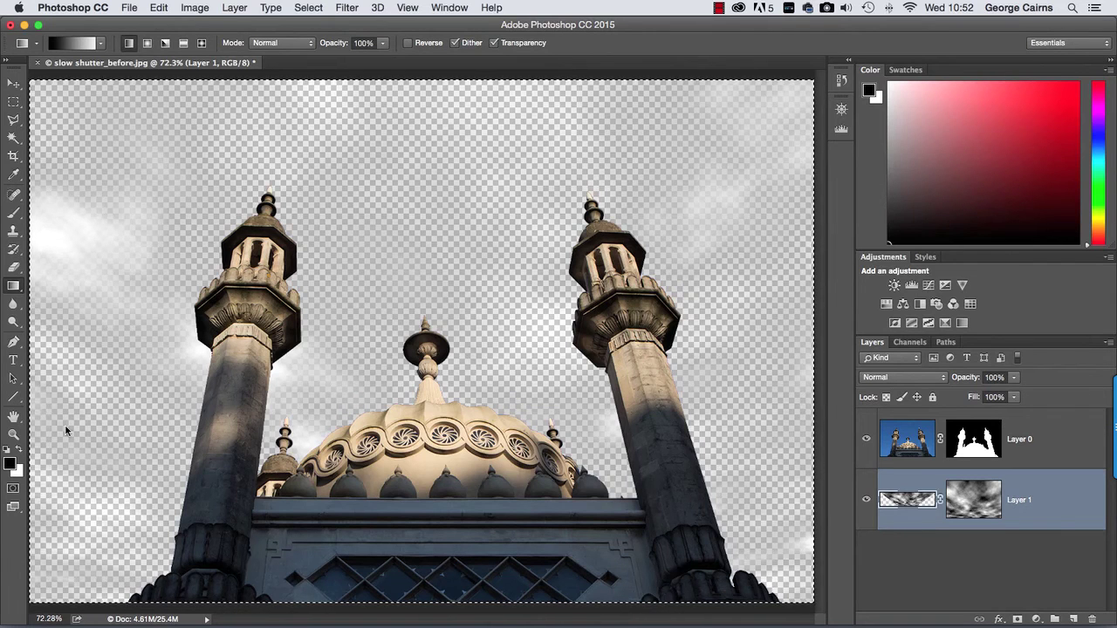
left_click(11, 467)
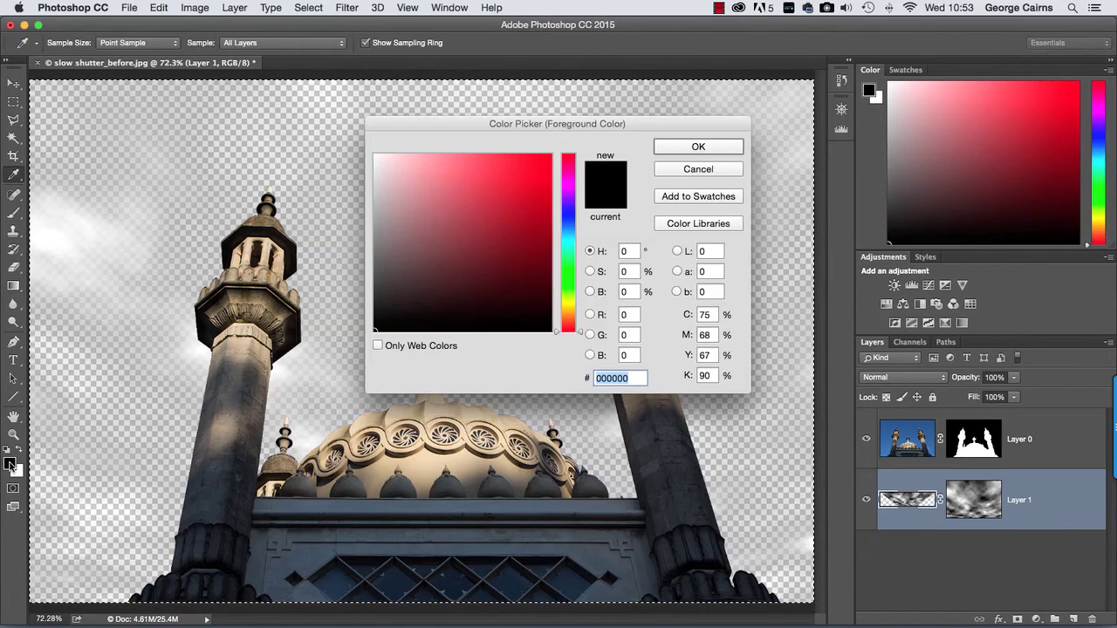
left_click(568, 212)
left_click_drag(568, 216, 567, 233)
left_click(531, 181)
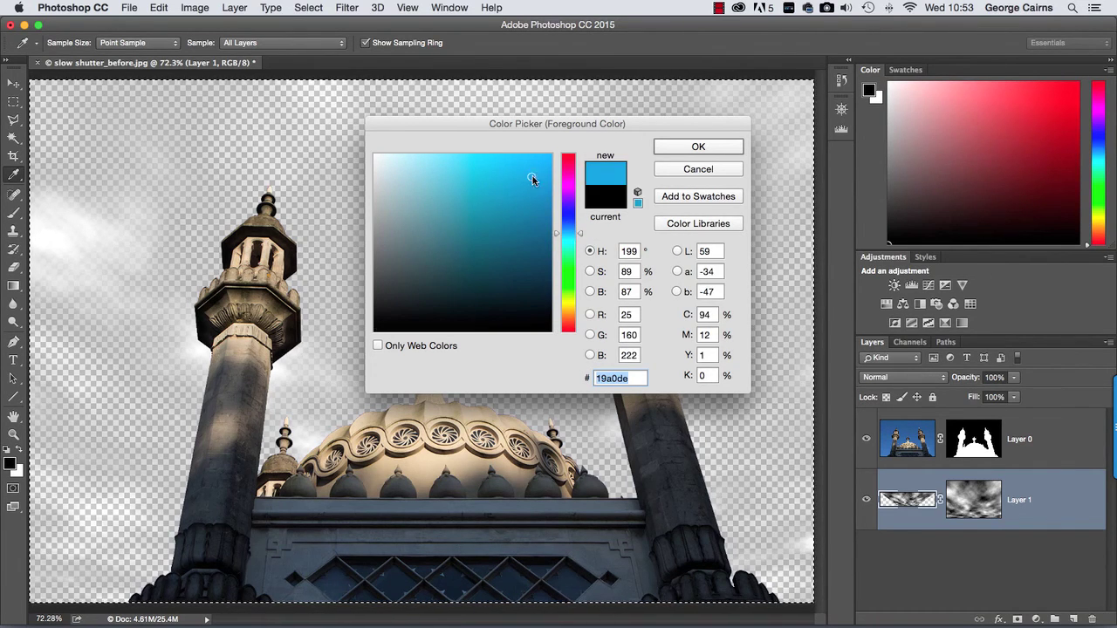
left_click(686, 147)
With the Gradient tool, swap colours and make dark blue the foreground colour.
key("g")
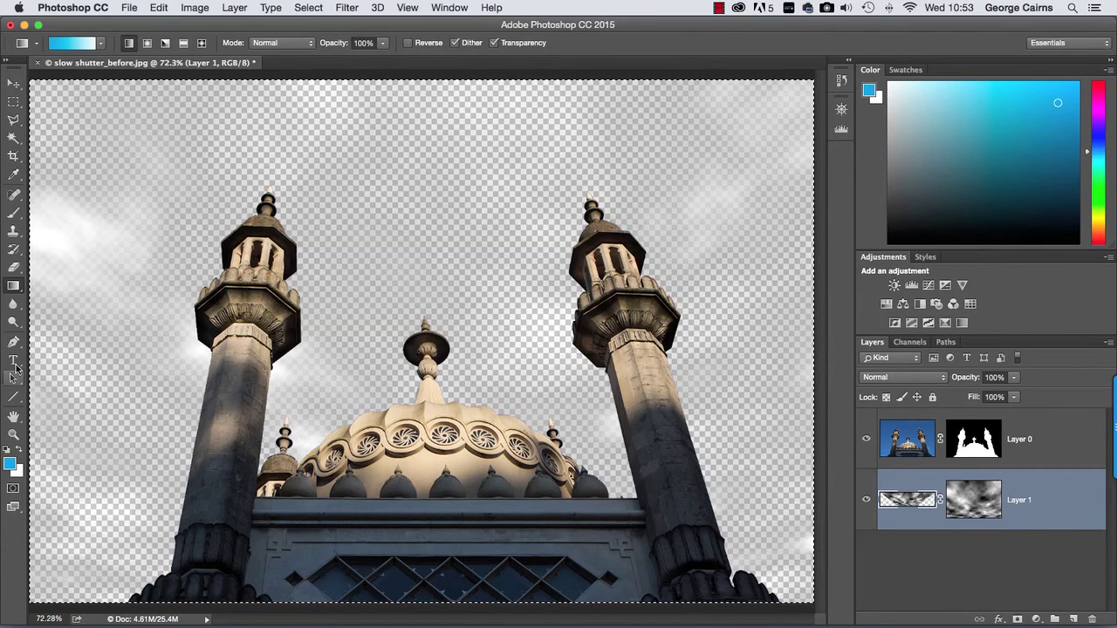
left_click(20, 450)
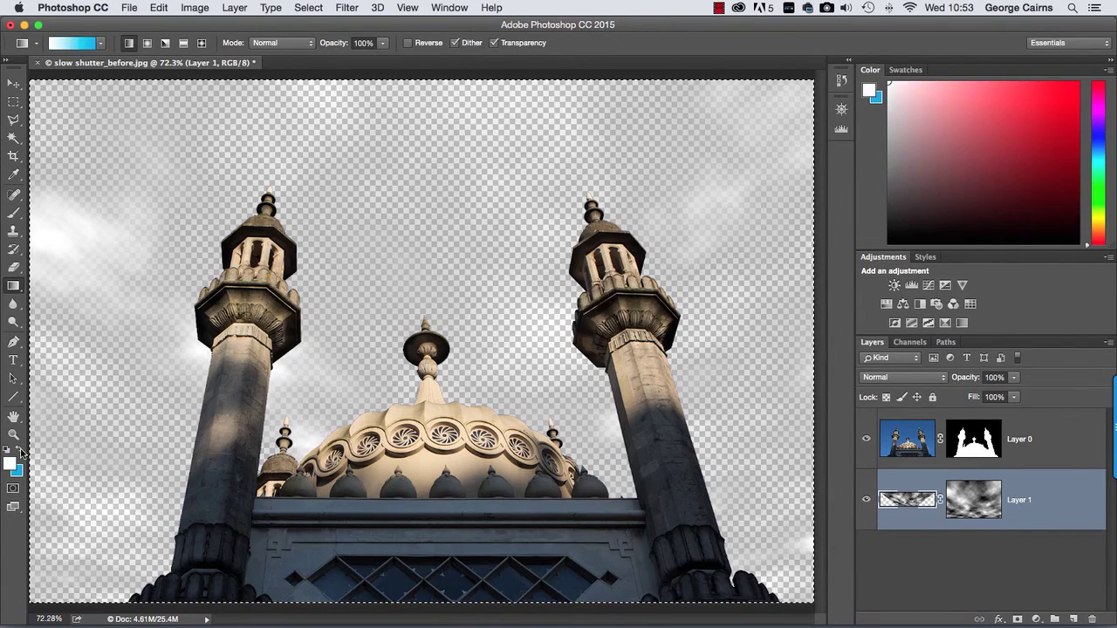
left_click(11, 465)
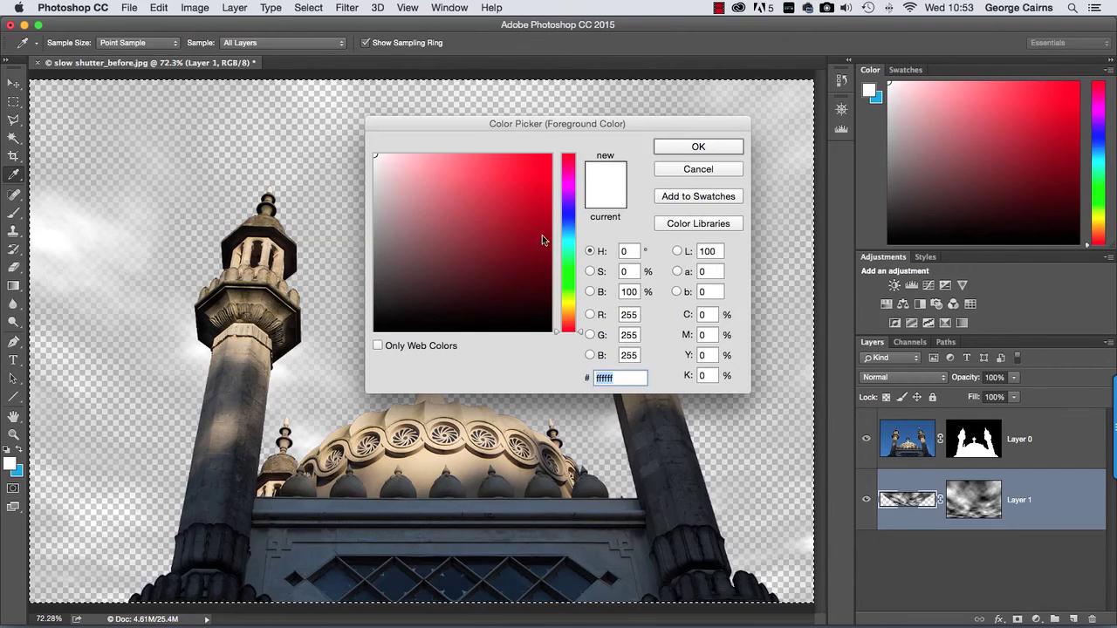
left_click(568, 214)
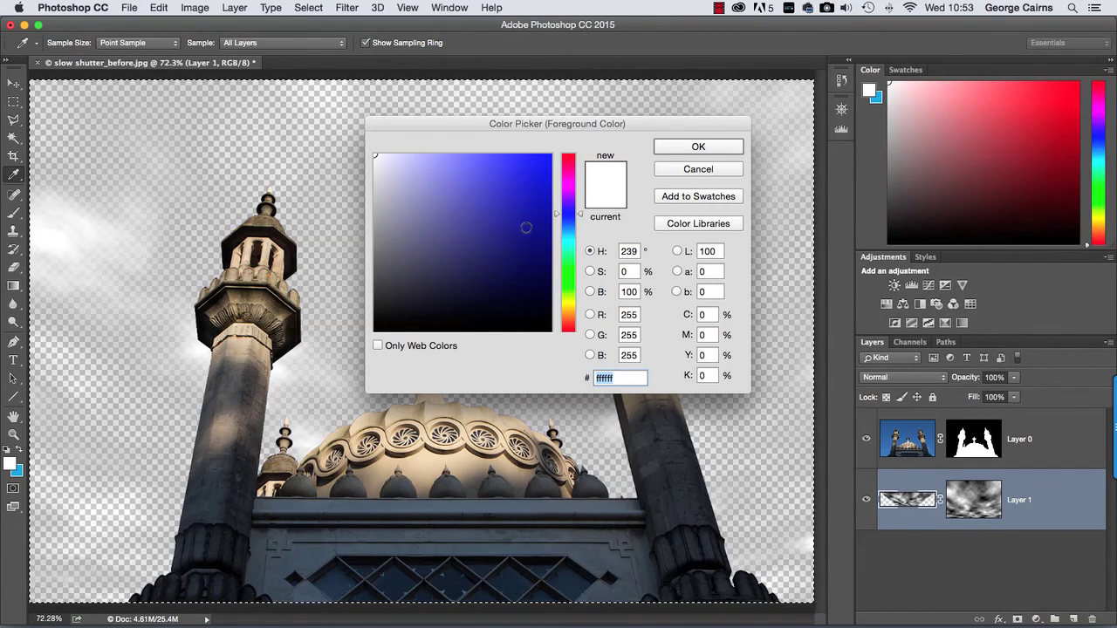
left_click(526, 228)
left_click(678, 148)
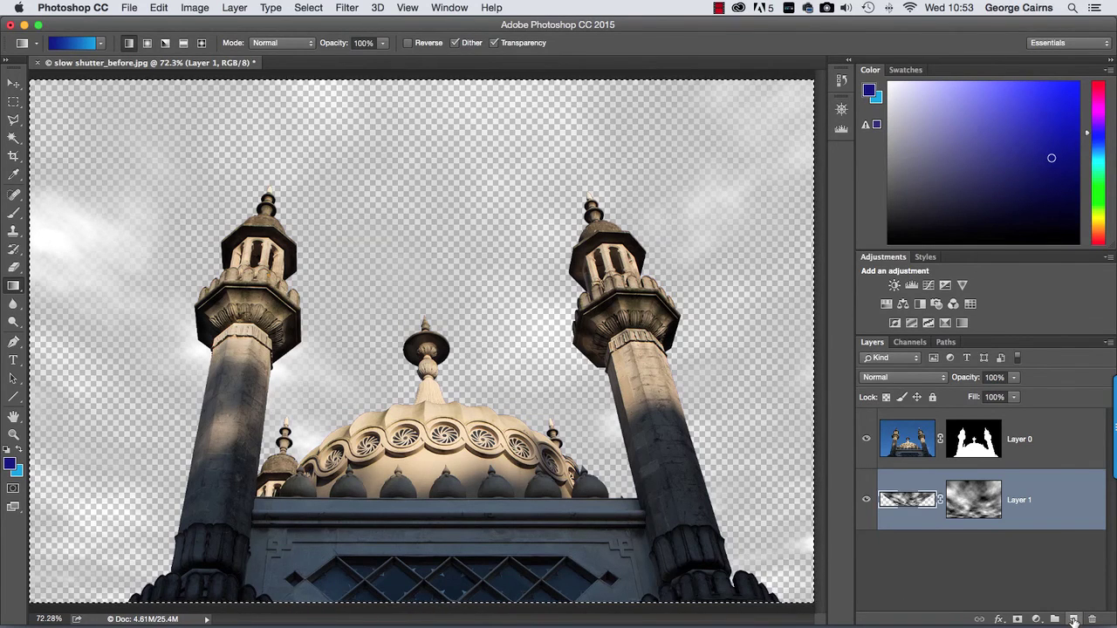
Add Layer 2 below the clouds and fill it with a Foreground-to-Background dark-blue-to-cyan gradient down the sky.
left_click(1073, 620)
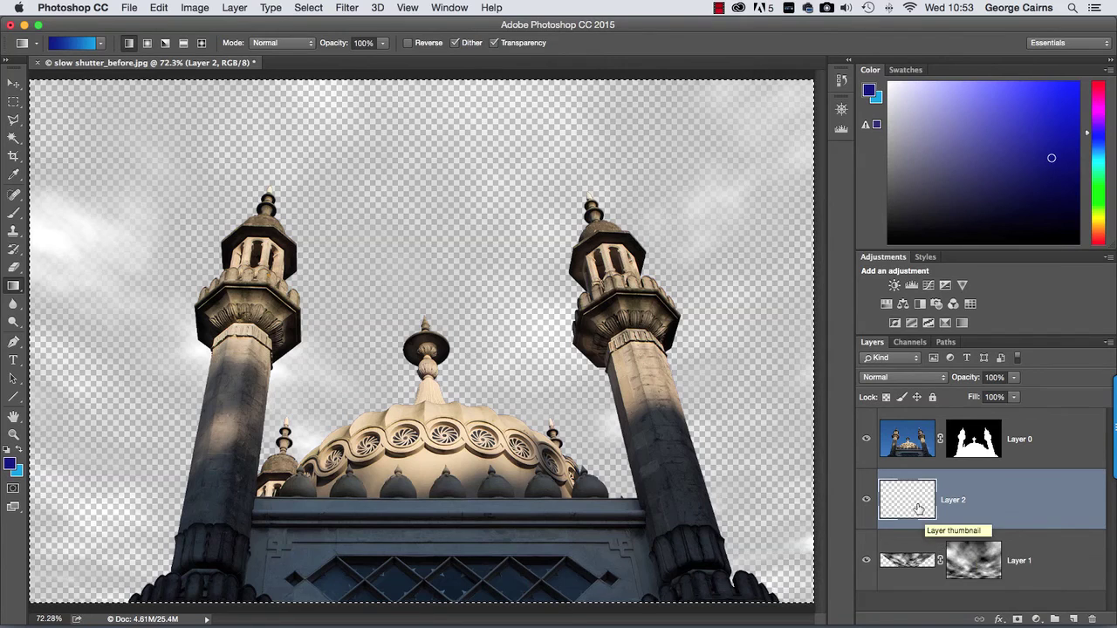
left_click_drag(913, 522, 909, 586)
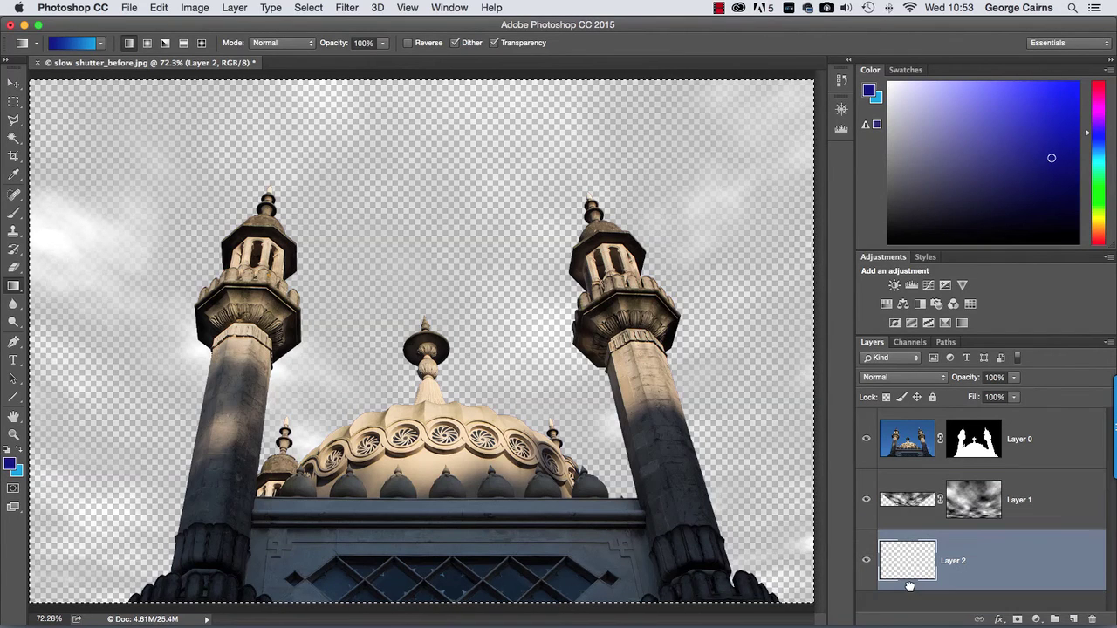
left_click(67, 48)
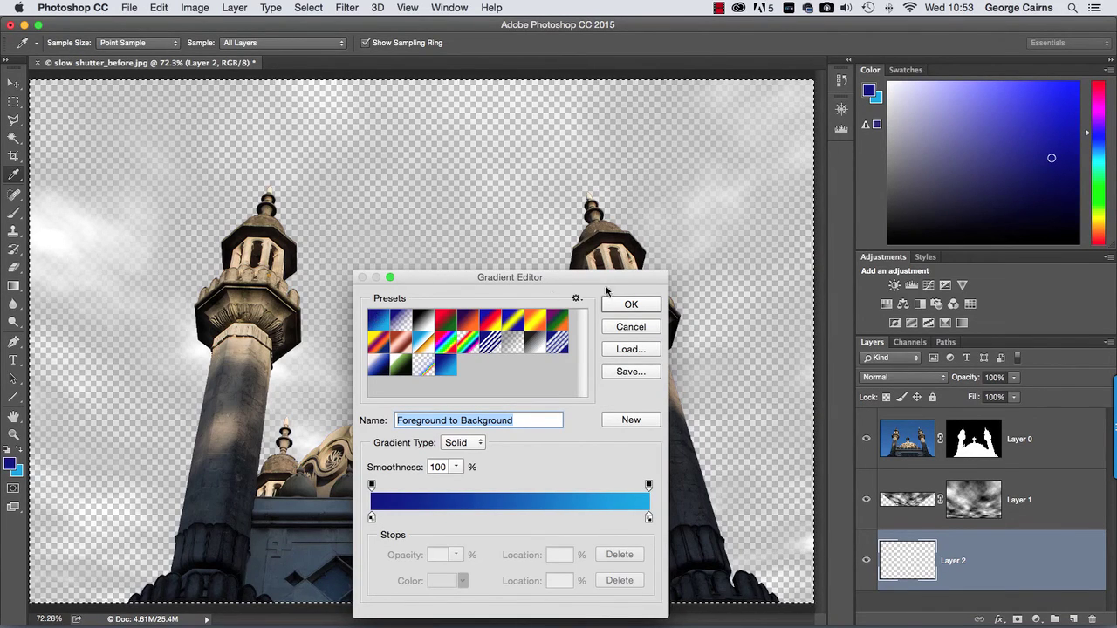
left_click(630, 305)
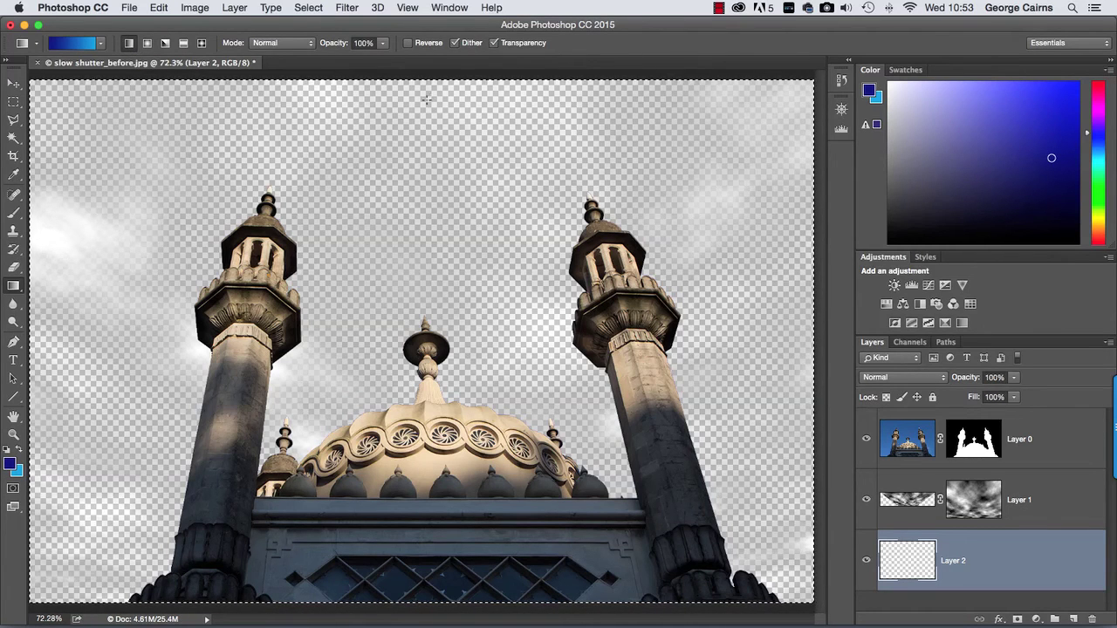
left_click_drag(435, 111, 439, 471)
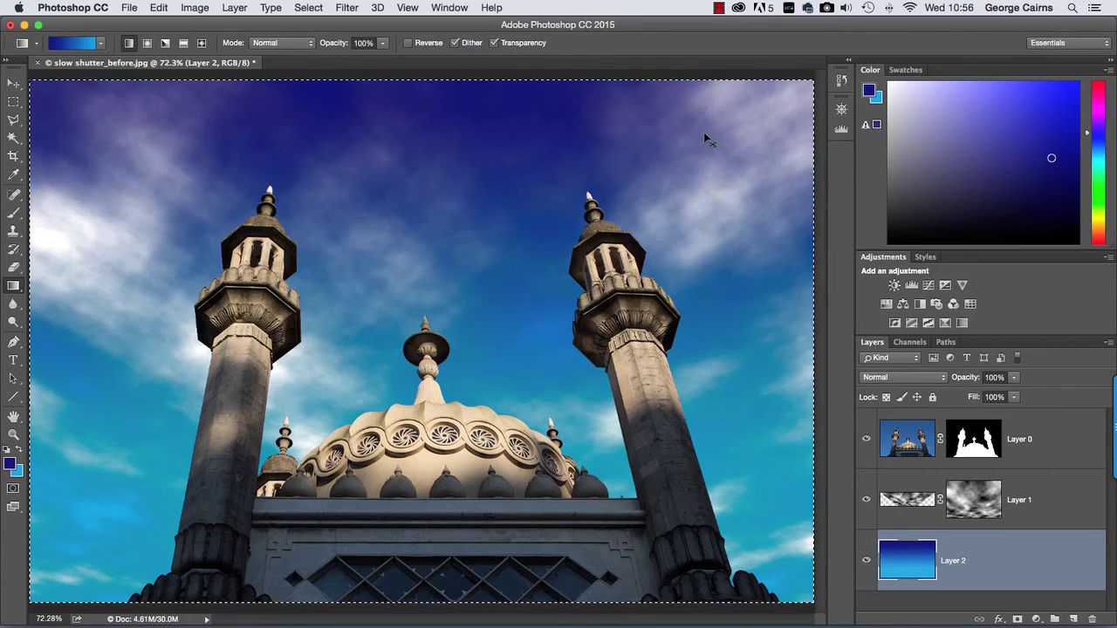
key("super+d")
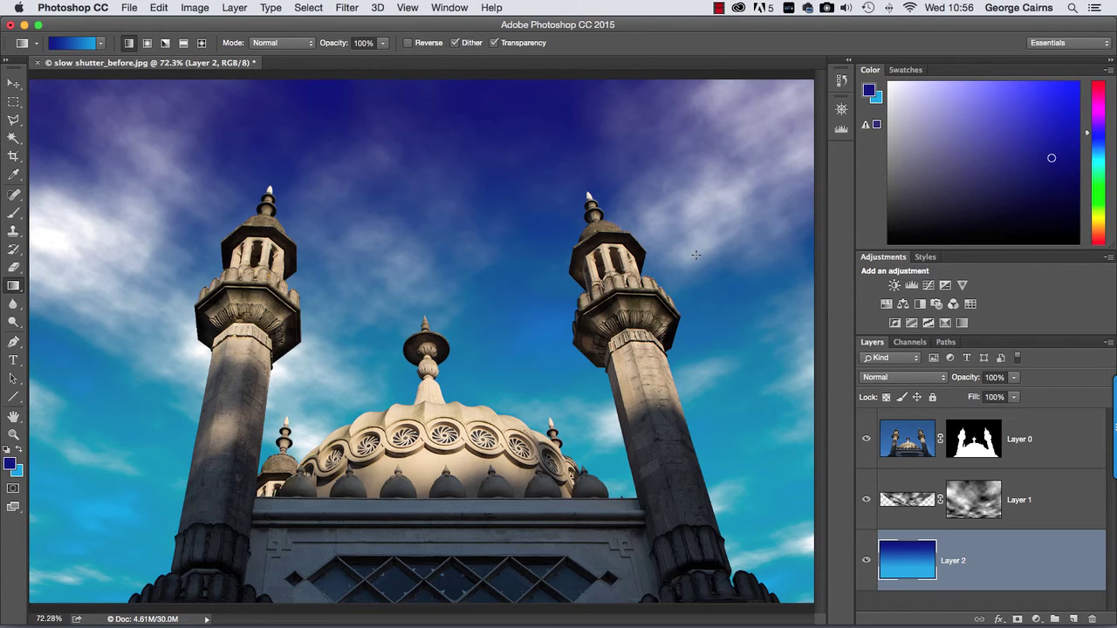
Add a colorized Hue/Saturation layer clipped to Layer 1 with Hue 0 and Saturation 41.
left_click(905, 500)
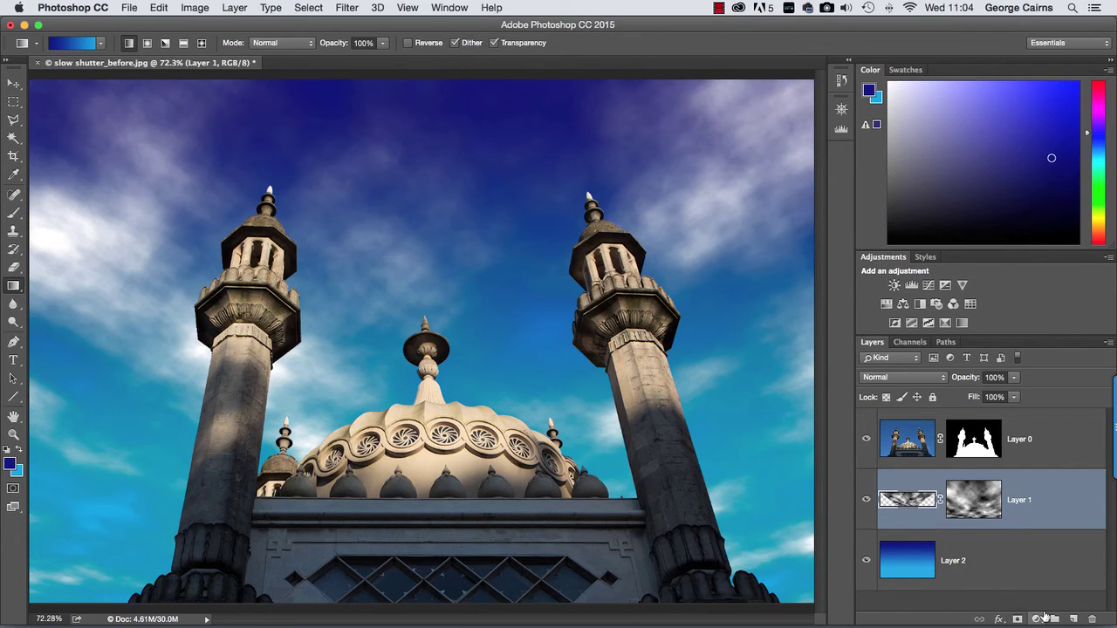
left_click(1035, 619)
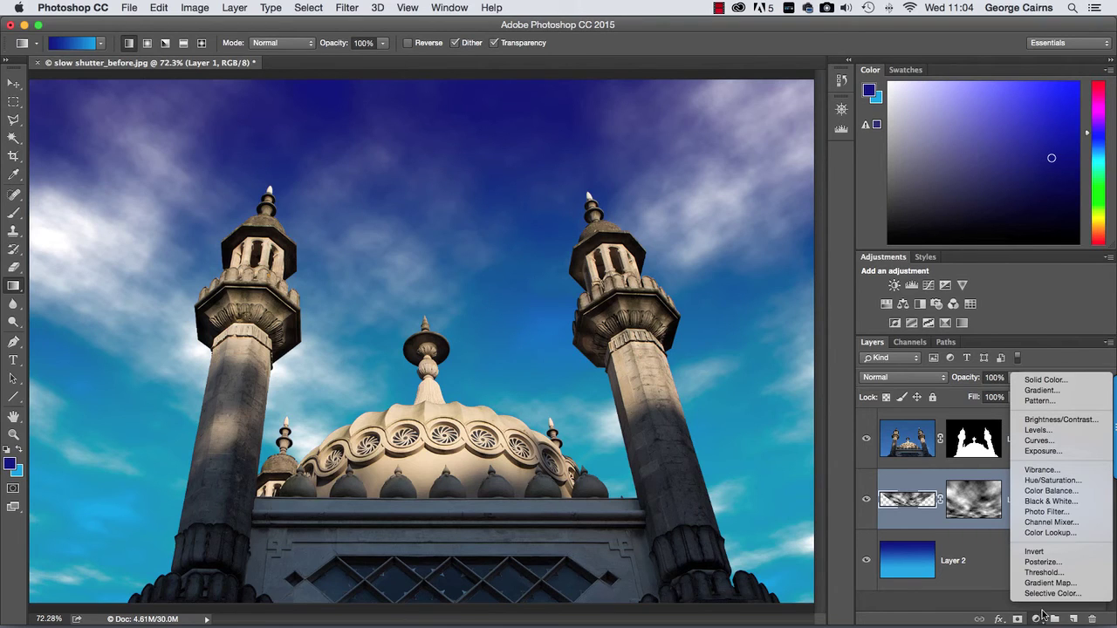
left_click(1079, 484)
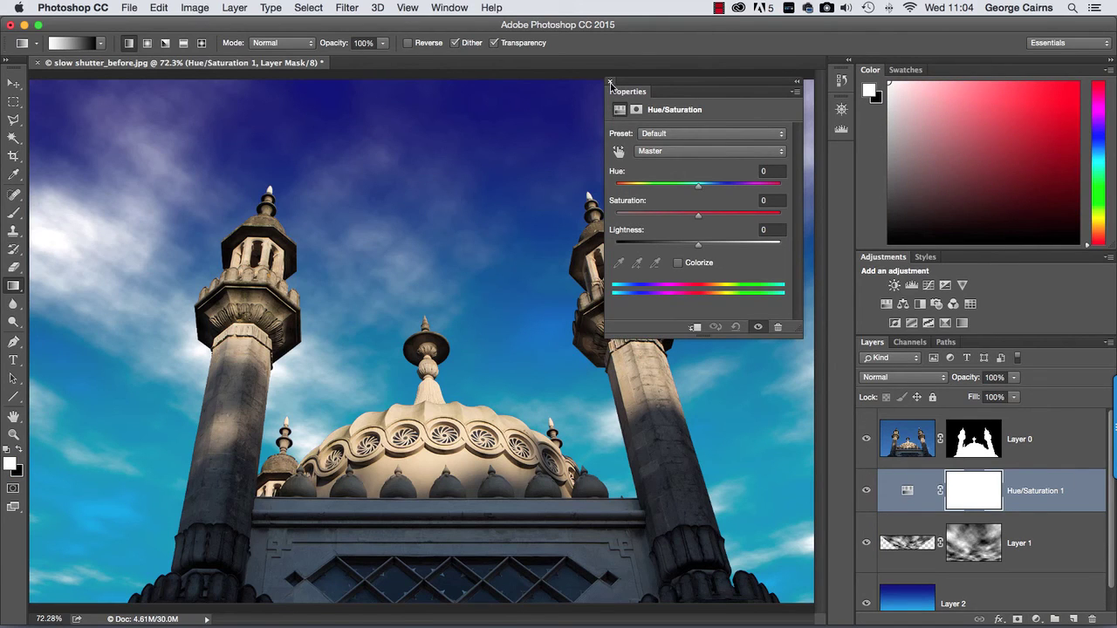
left_click(678, 262)
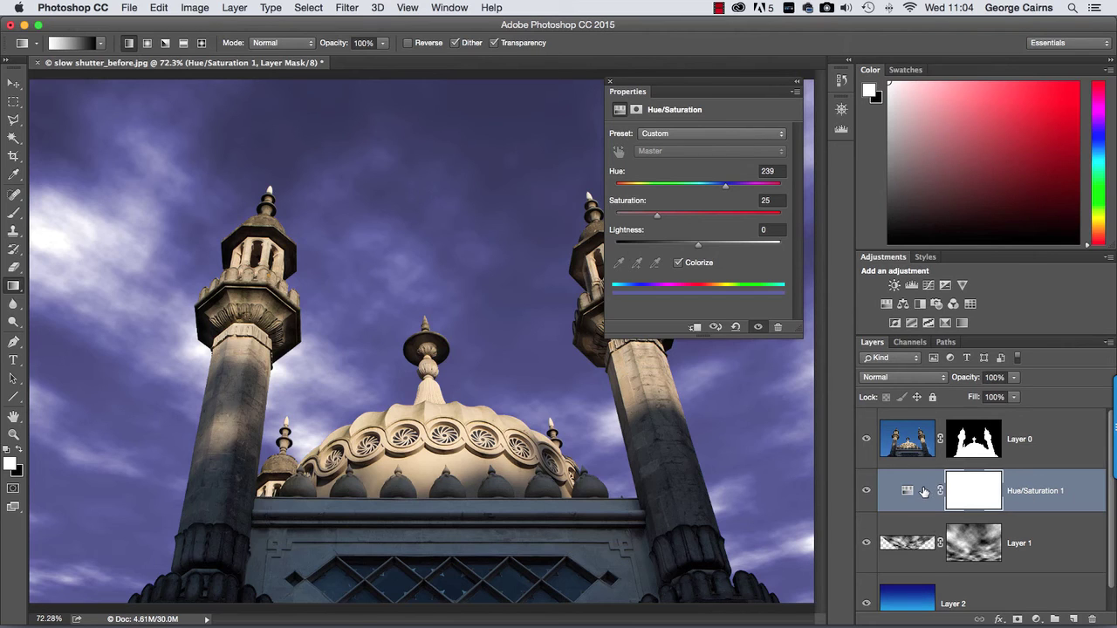
left_click_drag(924, 491, 910, 511)
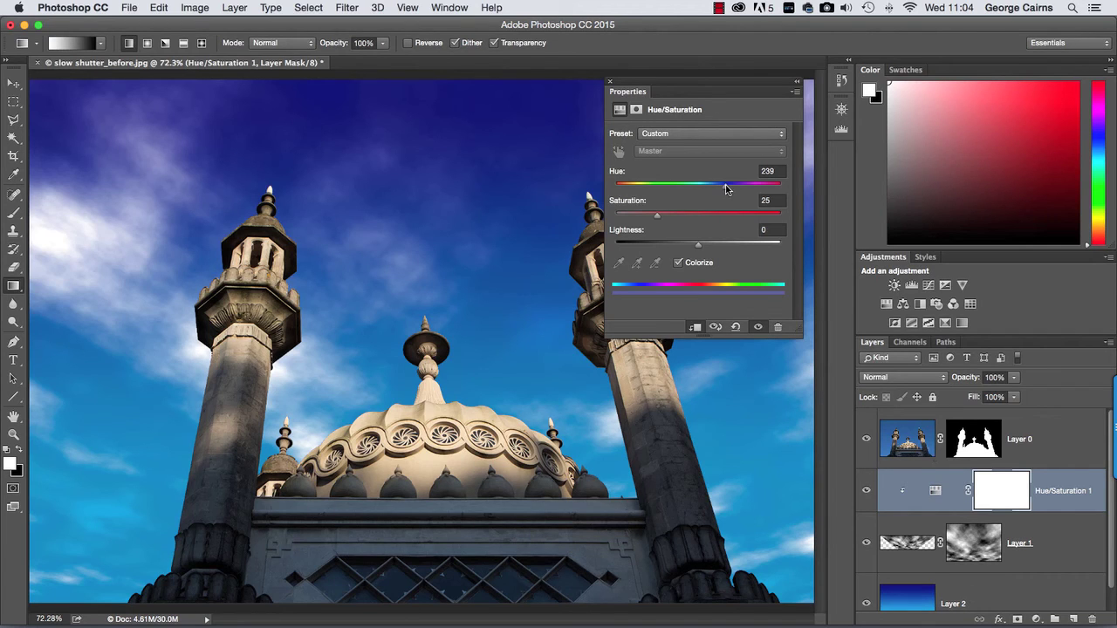
left_click_drag(725, 186, 611, 183)
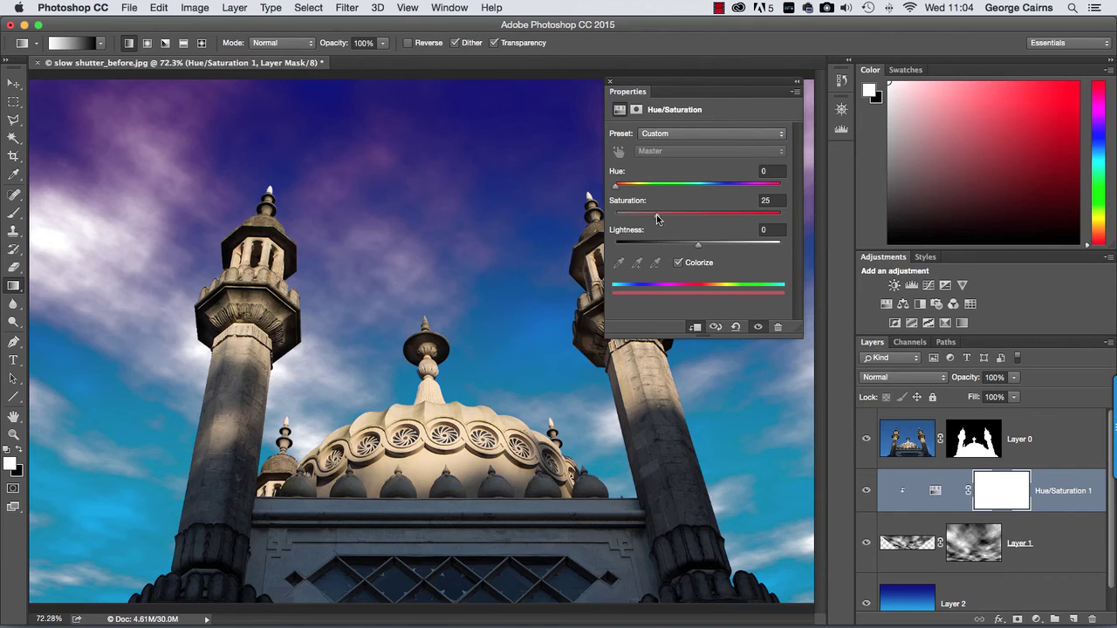
left_click_drag(658, 217, 684, 219)
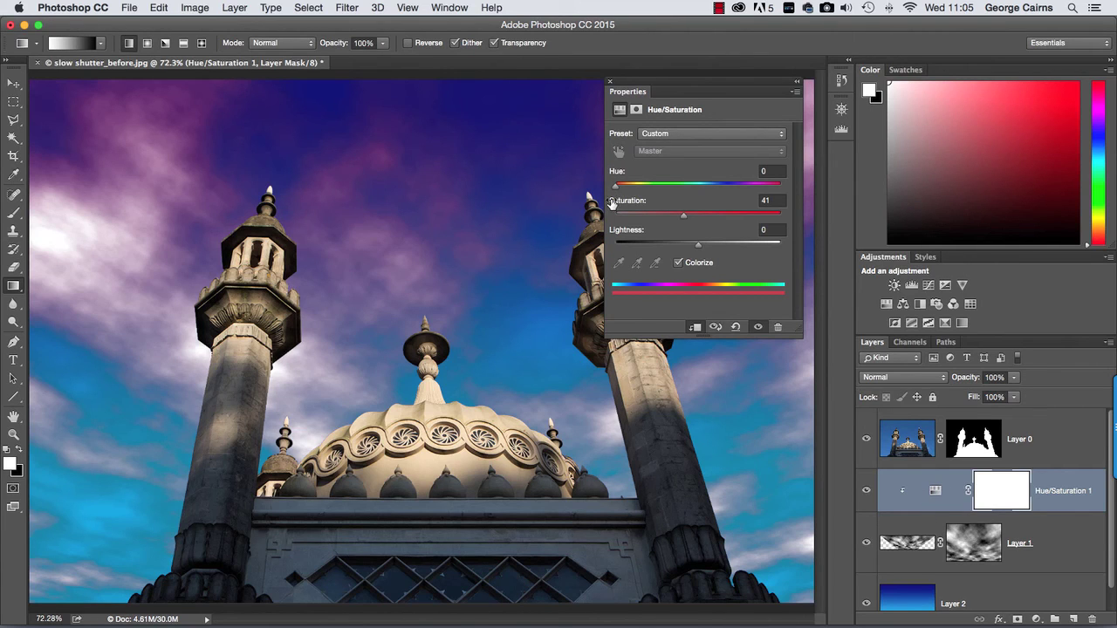
left_click(609, 81)
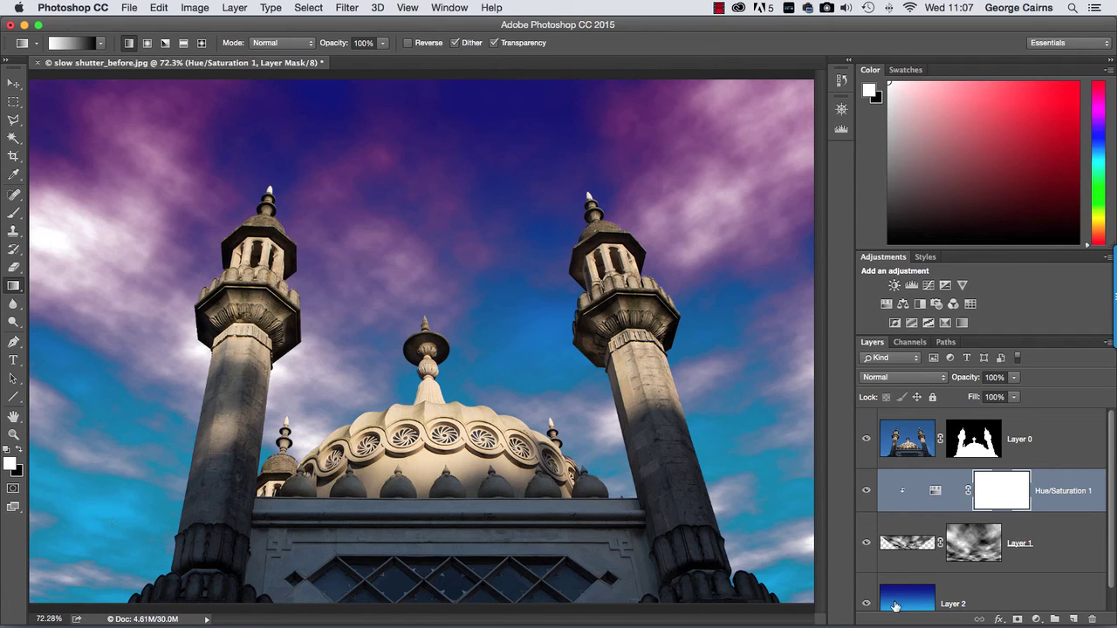
Set Layer 1's blend mode to Lighten.
left_click(907, 543)
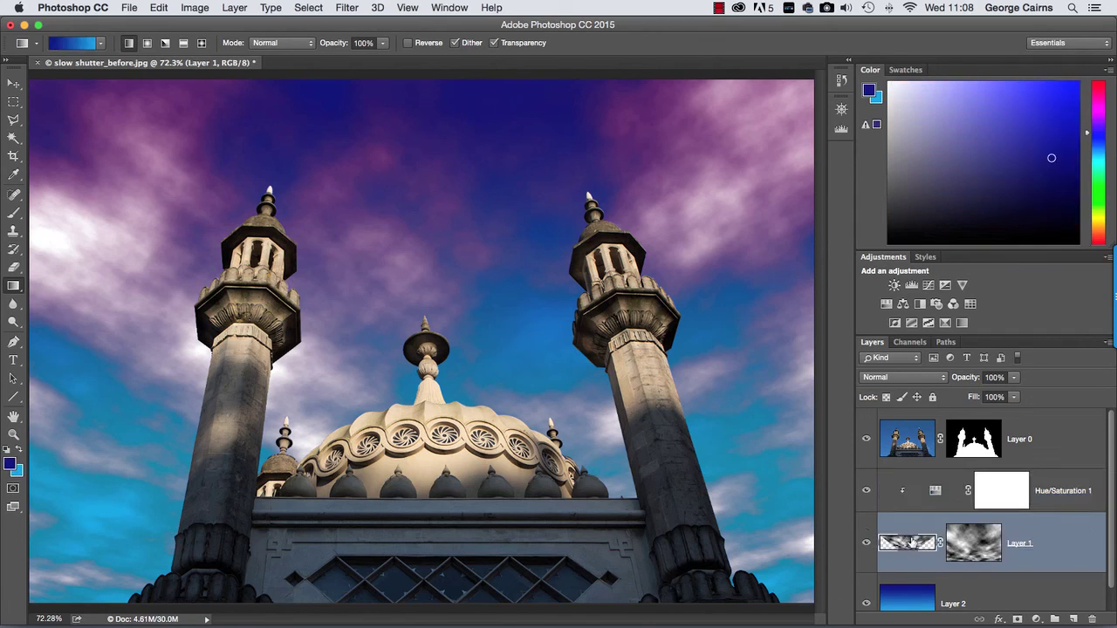
left_click(879, 380)
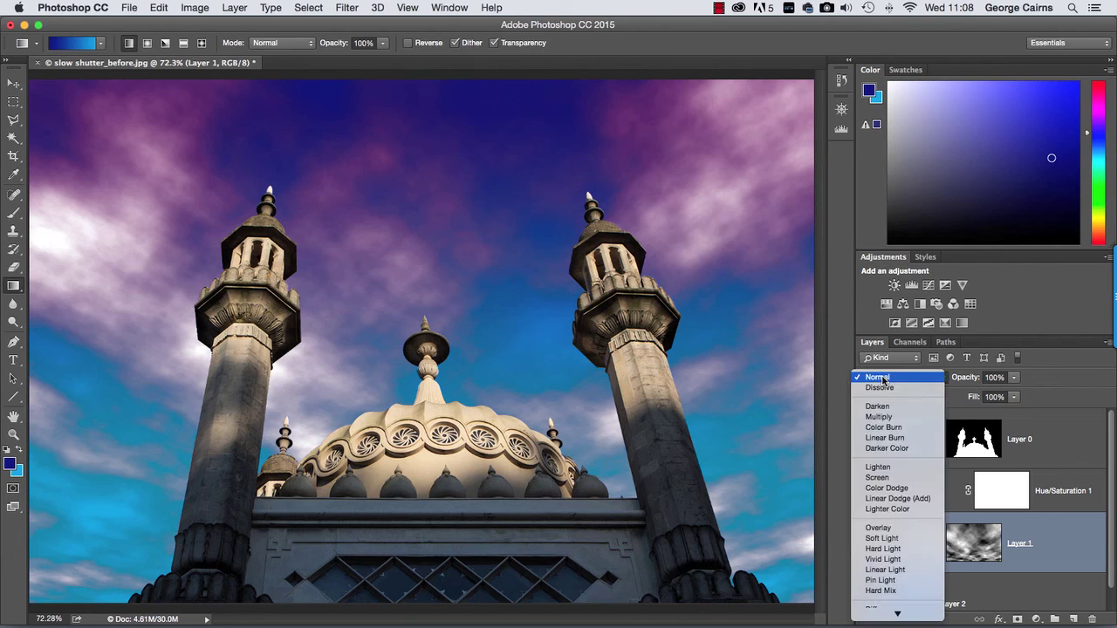
left_click(877, 469)
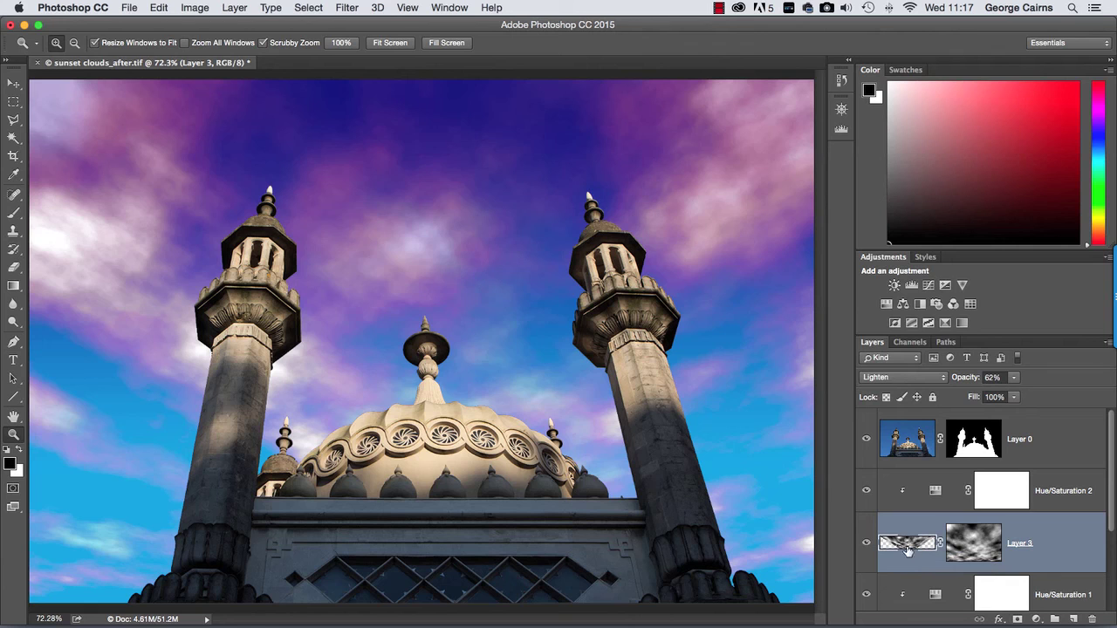
left_click(865, 545)
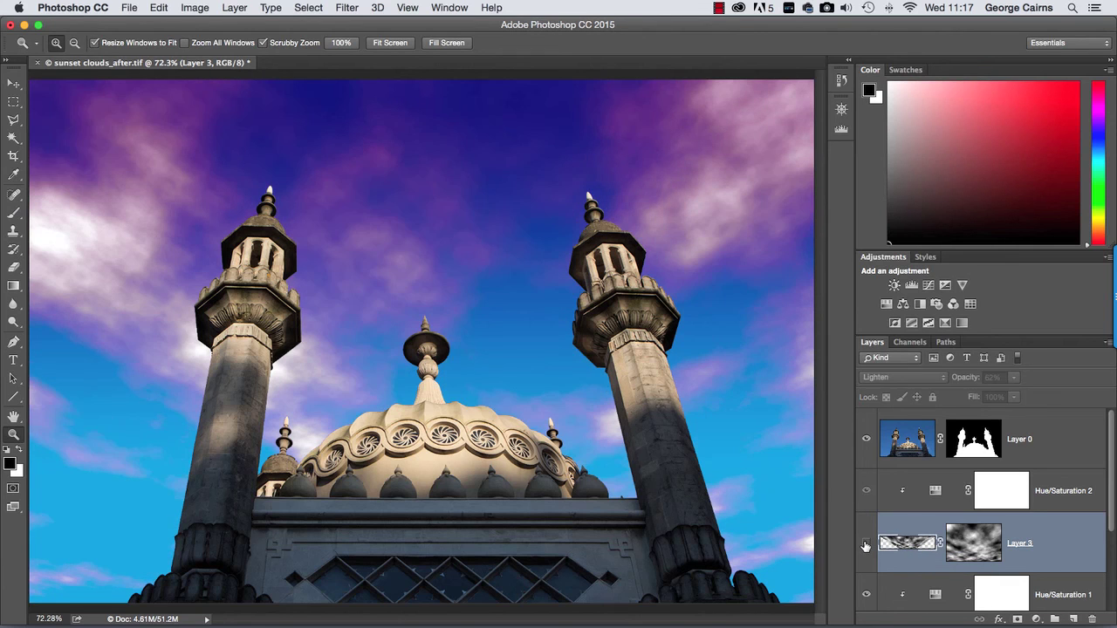
left_click(866, 546)
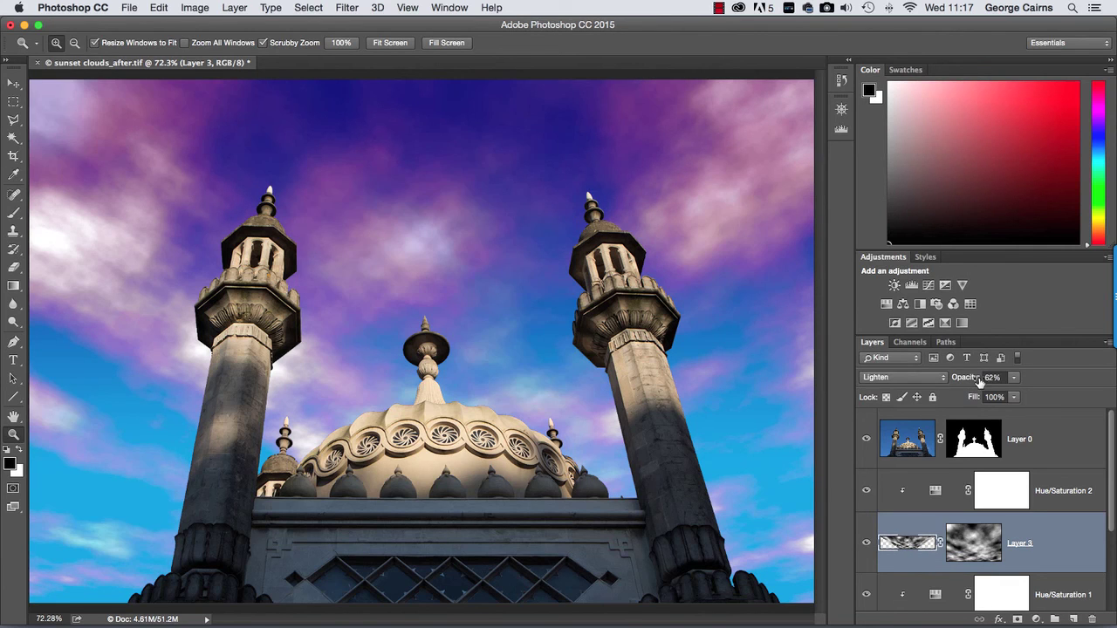